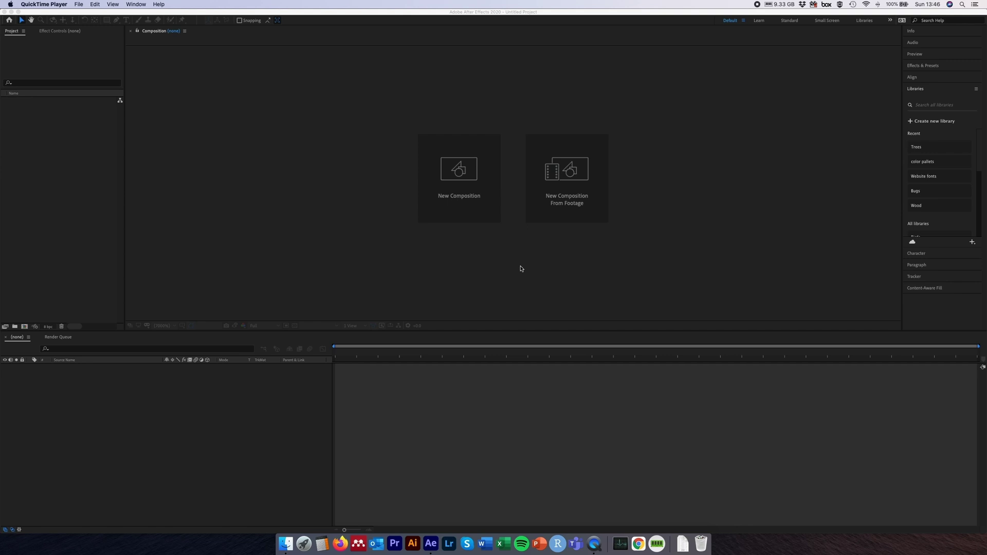
Switch to After Effects, start a new project and begin a new composition named "My first composition".
{"action": "left_click", "coordinate": [430, 545]}
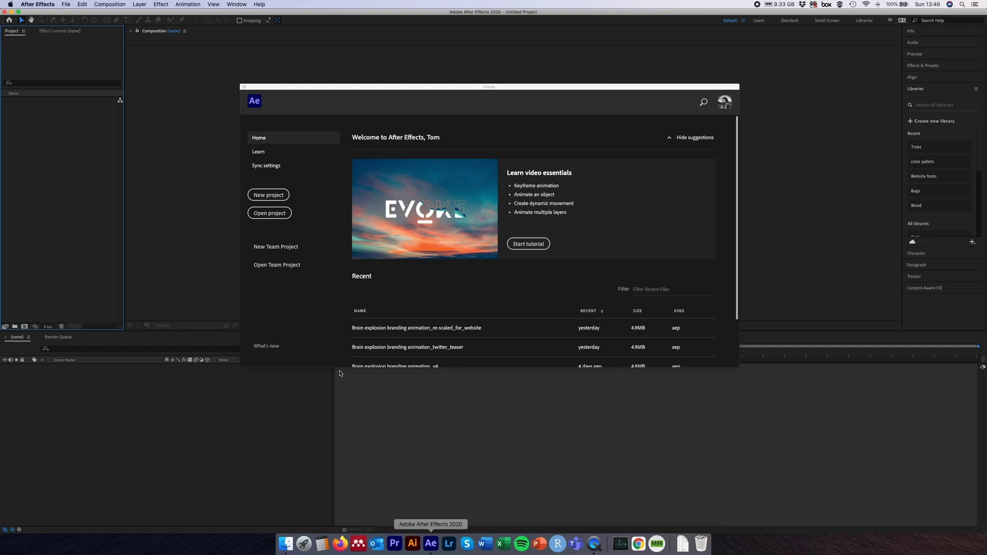
{"action": "left_click", "coordinate": [283, 201]}
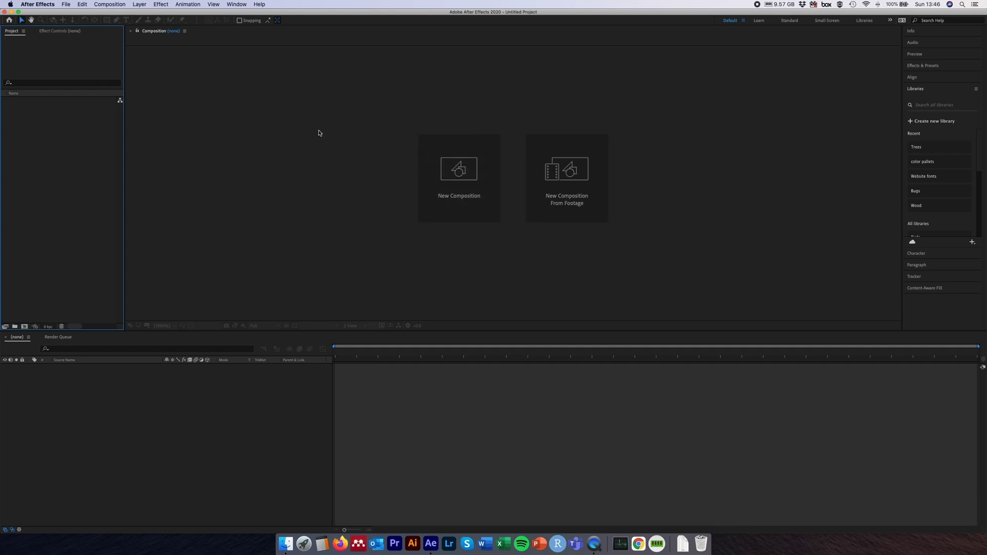
{"action": "left_click", "coordinate": [108, 4]}
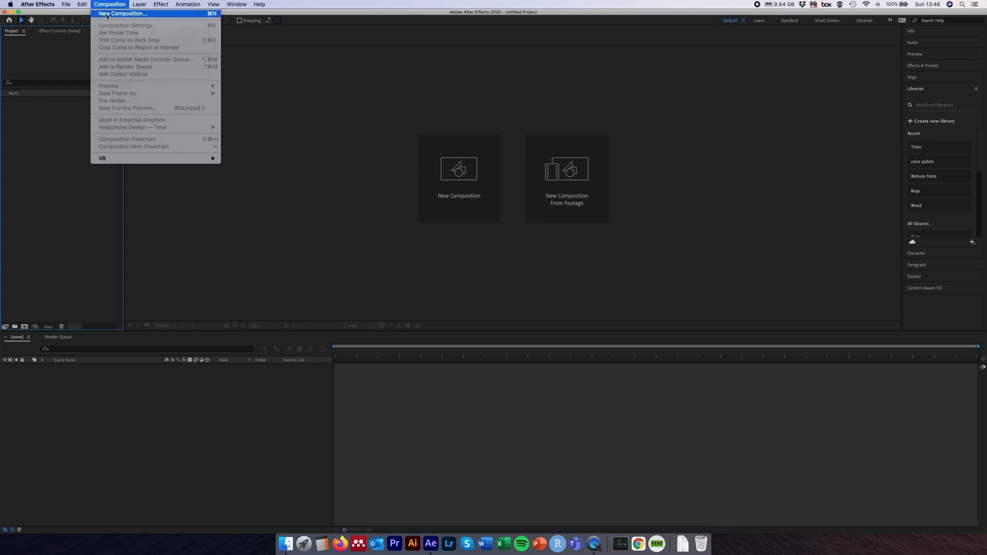
{"action": "left_click", "coordinate": [107, 14]}
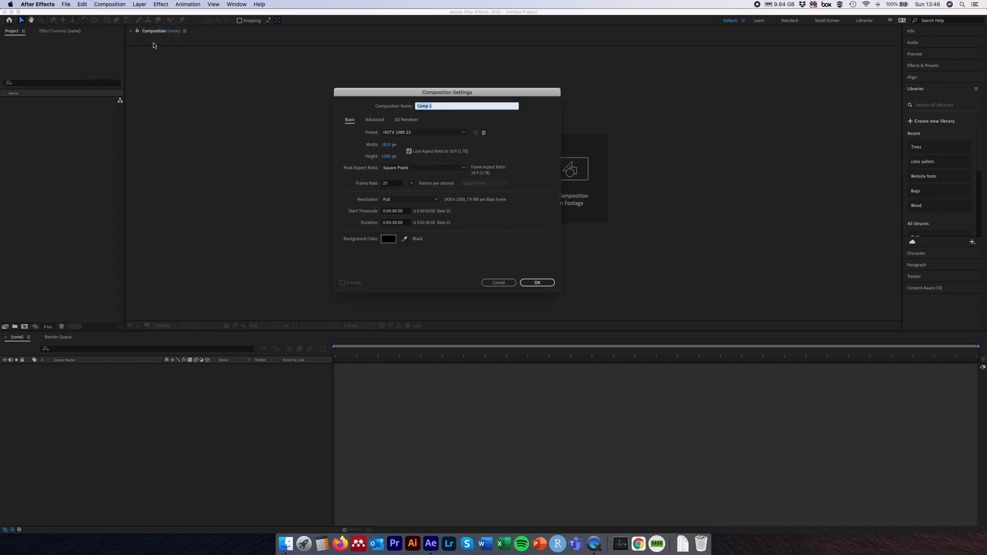
{"action": "type", "text": "My first composition"}
Create the composition at 1920 × 1080 px, 25 fps, 30 seconds long, with a black background.
{"action": "left_click", "coordinate": [355, 145]}
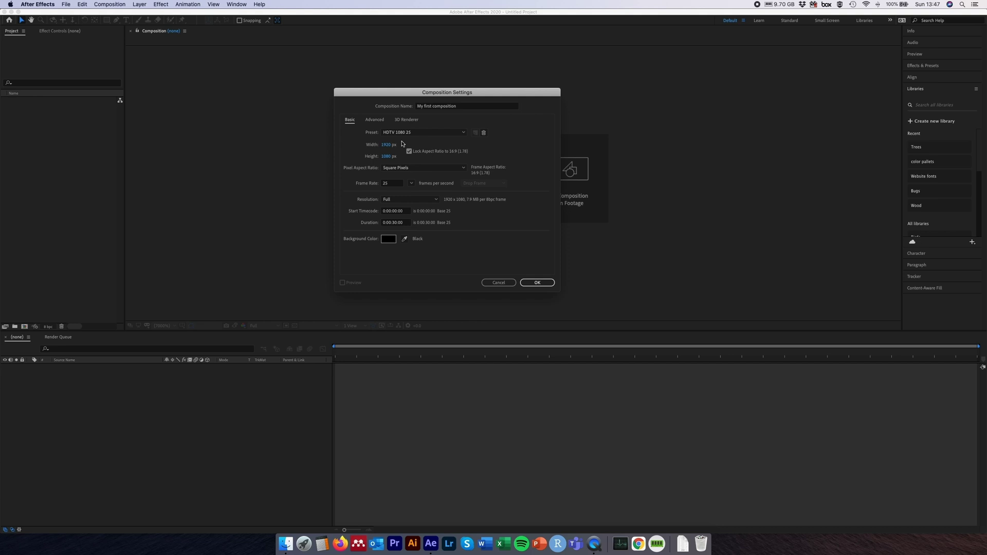
{"action": "left_click", "coordinate": [394, 184]}
{"action": "left_click", "coordinate": [395, 224]}
{"action": "left_click", "coordinate": [388, 239]}
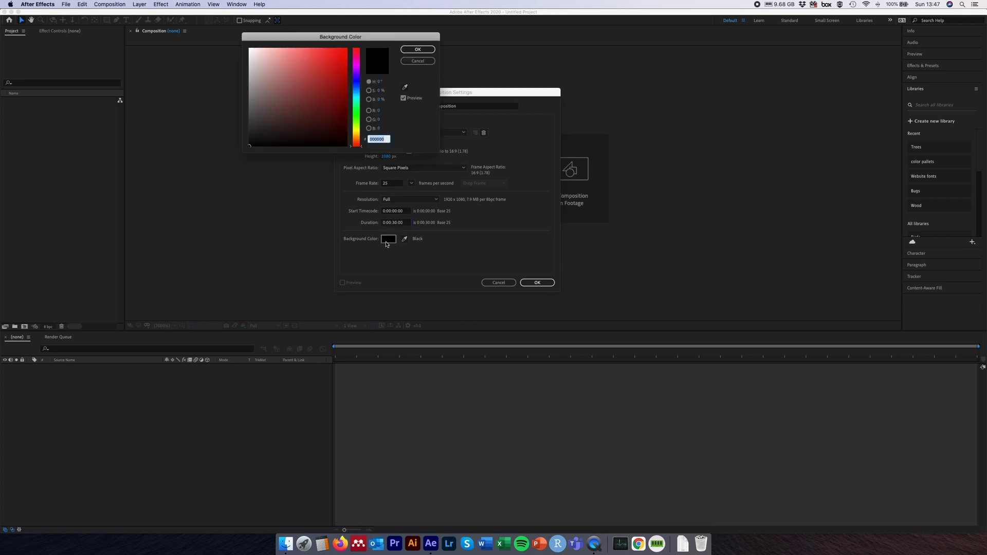
{"action": "left_click", "coordinate": [417, 50]}
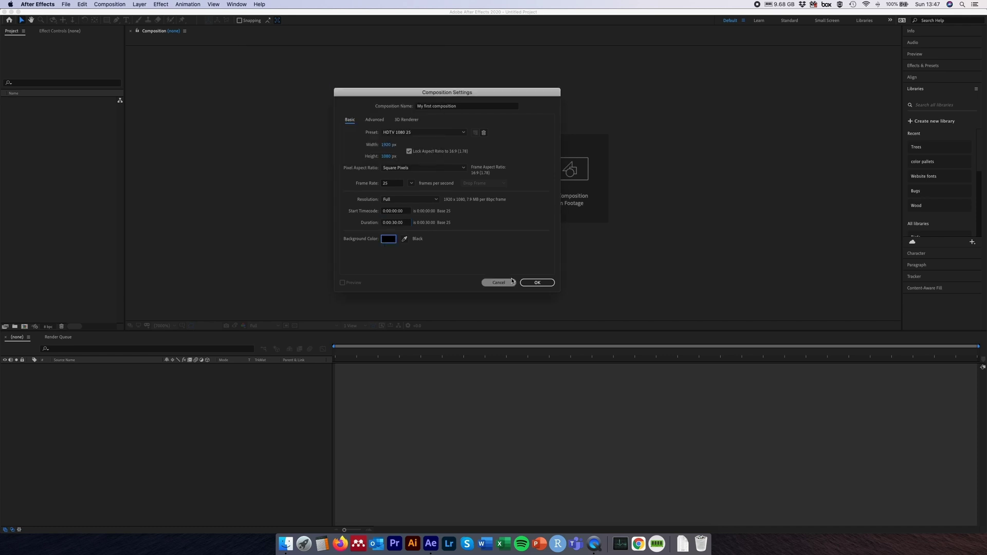
{"action": "left_click", "coordinate": [537, 283]}
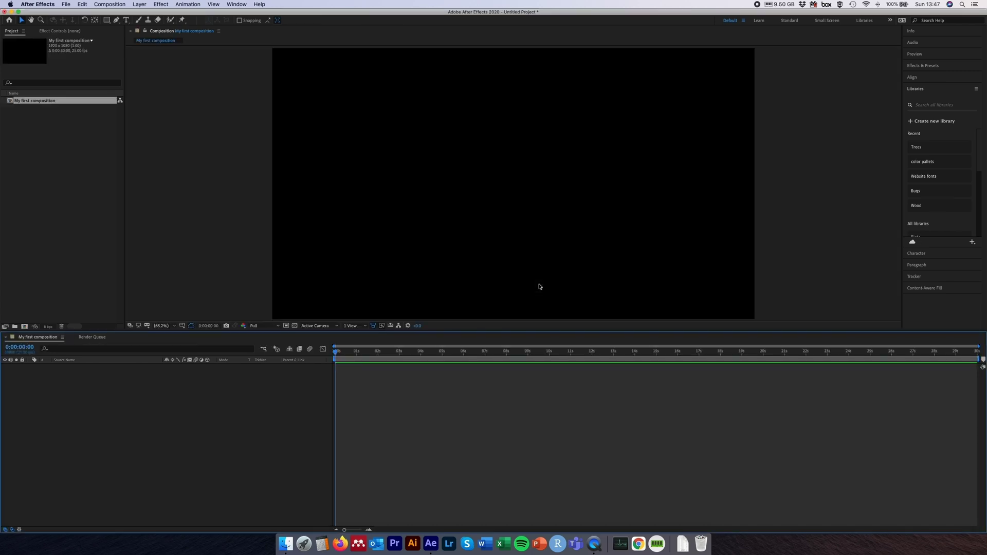
{"action": "left_click", "coordinate": [187, 154]}
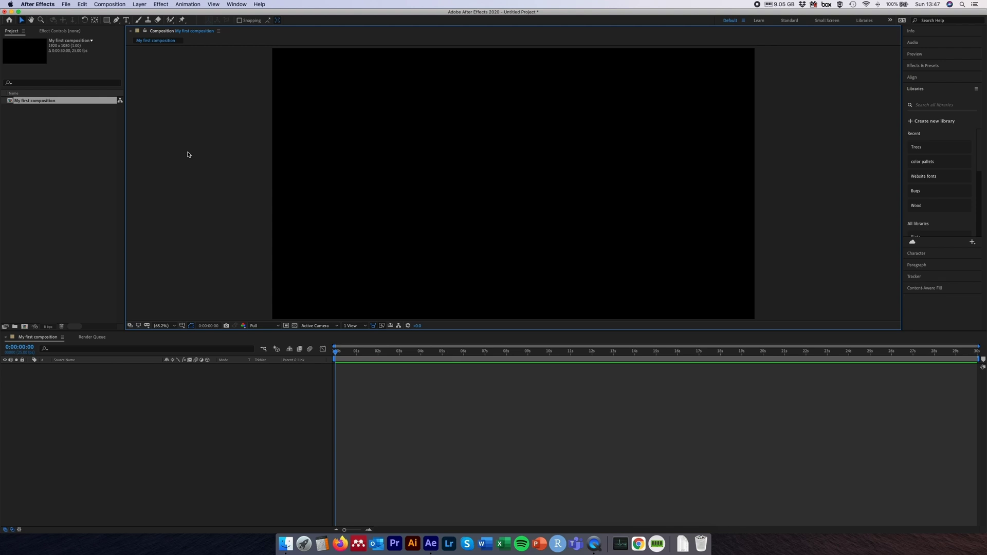
{"action": "left_click", "coordinate": [50, 159]}
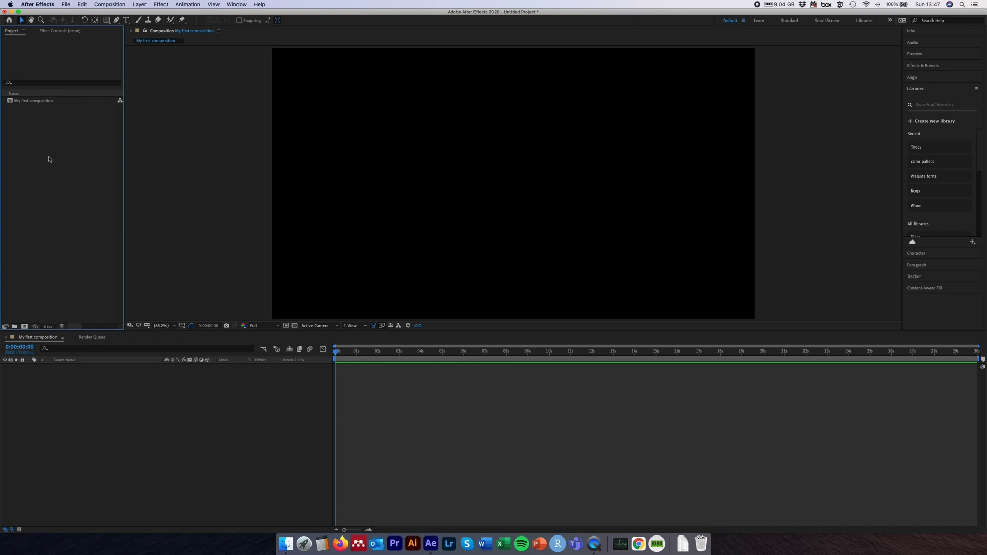
{"action": "left_click", "coordinate": [85, 407]}
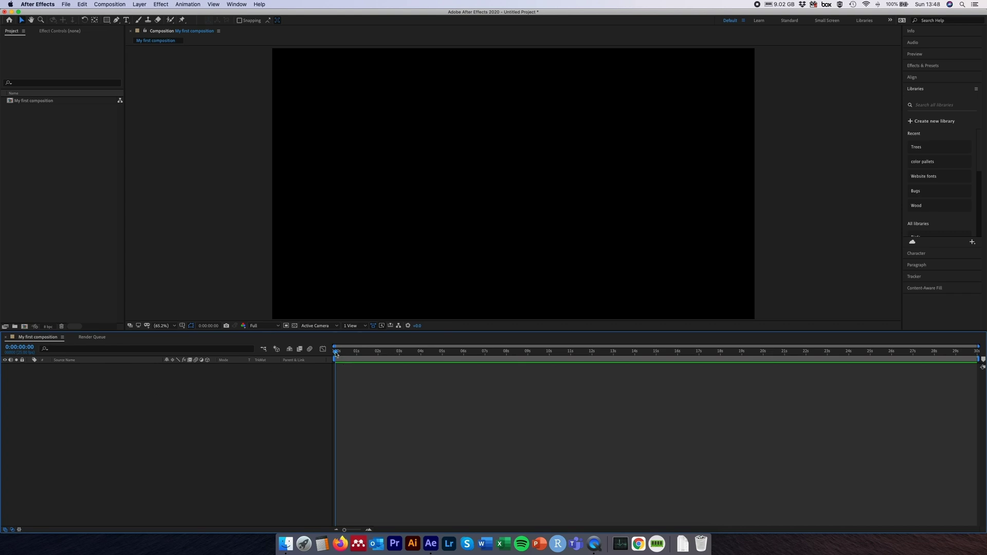
{"action": "mouse_move", "coordinate": [336, 352]}
{"action": "left_mouse_down"}
{"action": "mouse_move", "coordinate": [602, 355]}
{"action": "mouse_move", "coordinate": [330, 351]}
{"action": "left_mouse_up"}
Create a project folder named "Comps" and move My first composition into it.
{"action": "left_click", "coordinate": [54, 192]}
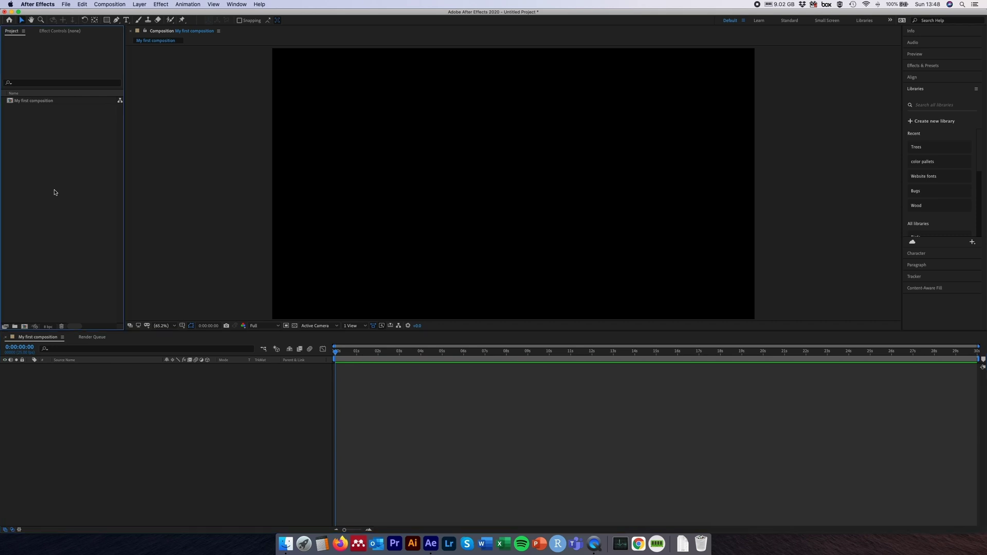
{"action": "right_click", "coordinate": [54, 192]}
{"action": "left_click", "coordinate": [72, 203]}
{"action": "type", "text": "Comps"}
{"action": "key", "text": "Return"}
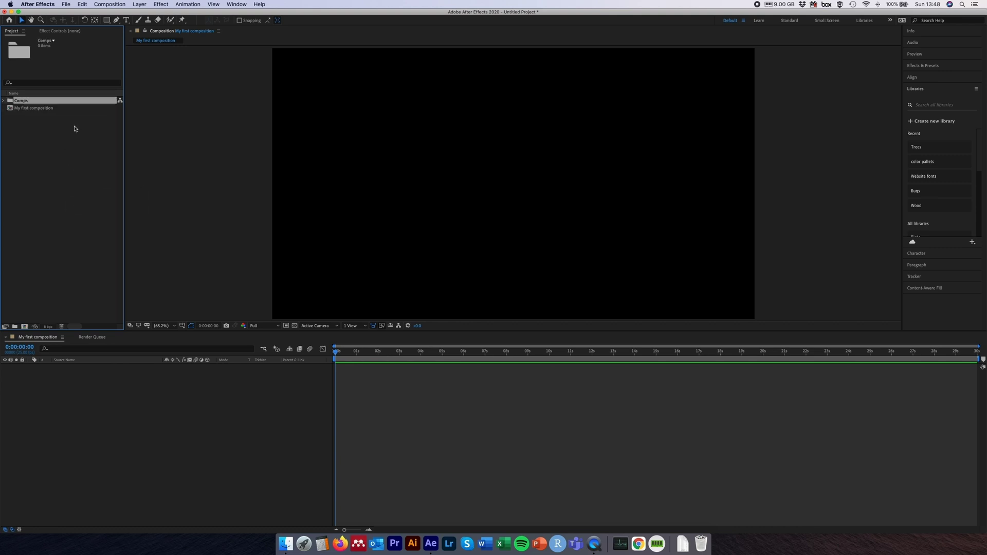
{"action": "left_click", "coordinate": [25, 109]}
{"action": "left_click_drag", "start_coordinate": [25, 109], "coordinate": [23, 104]}
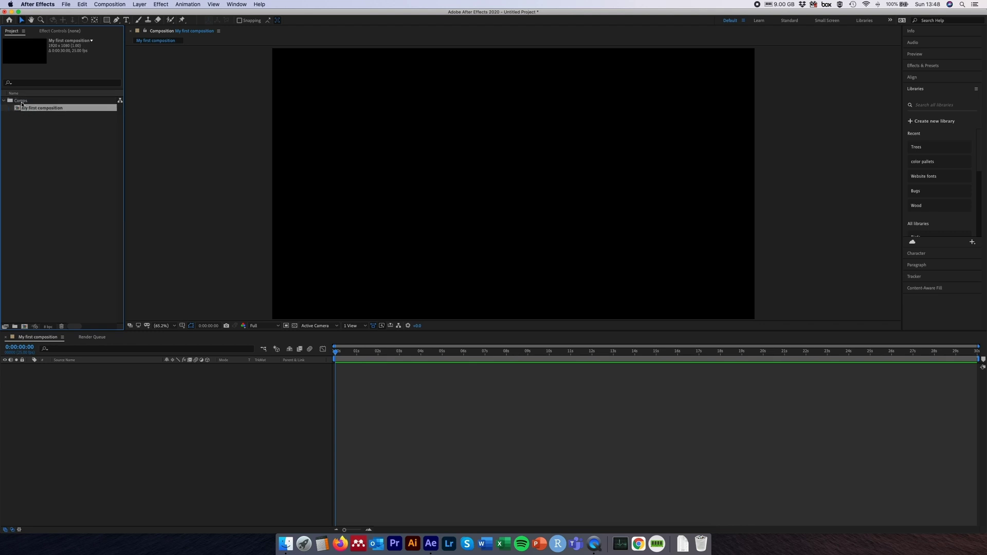
Add a second top-level project folder named "Assets".
{"action": "left_click", "coordinate": [36, 192]}
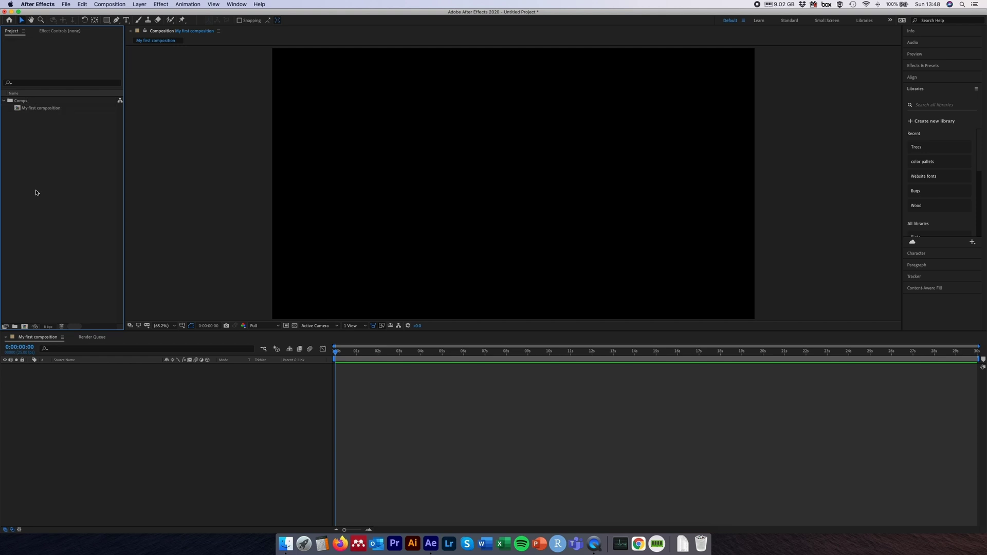
{"action": "left_click", "coordinate": [15, 327]}
{"action": "type", "text": "Assets"}
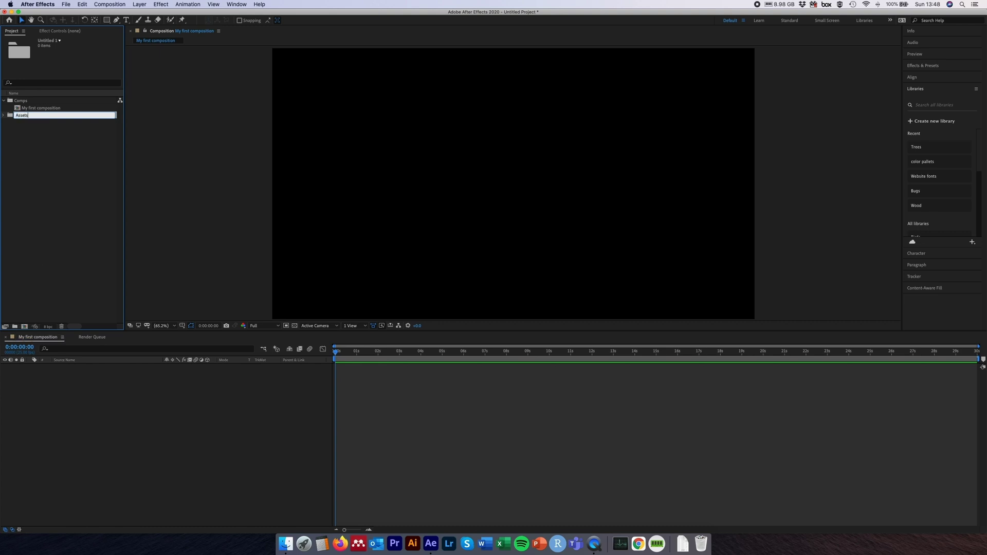
{"action": "key", "text": "Return"}
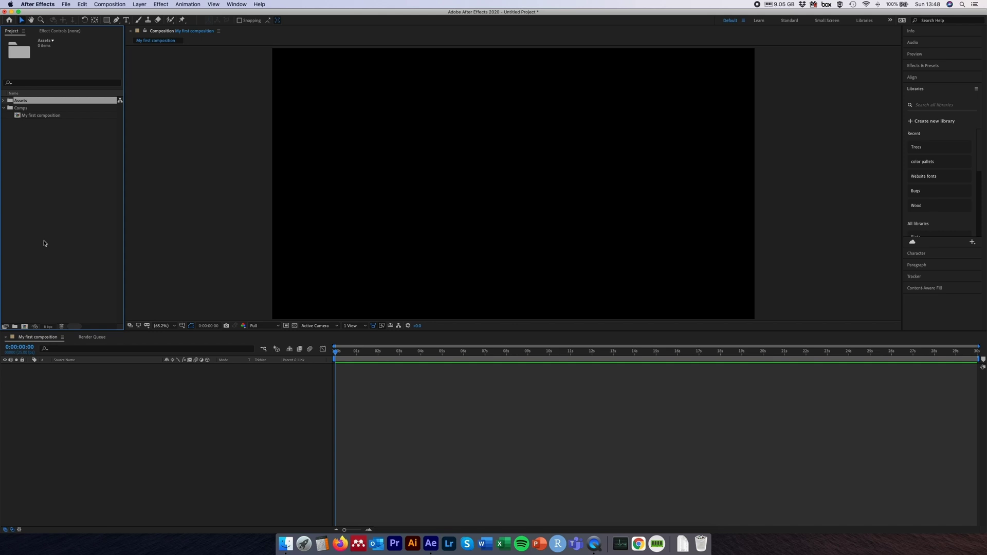
Add a composition-sized solid layer, 1920 × 1080 px, keeping the deep cyan color 004040.
{"action": "left_click", "coordinate": [236, 213]}
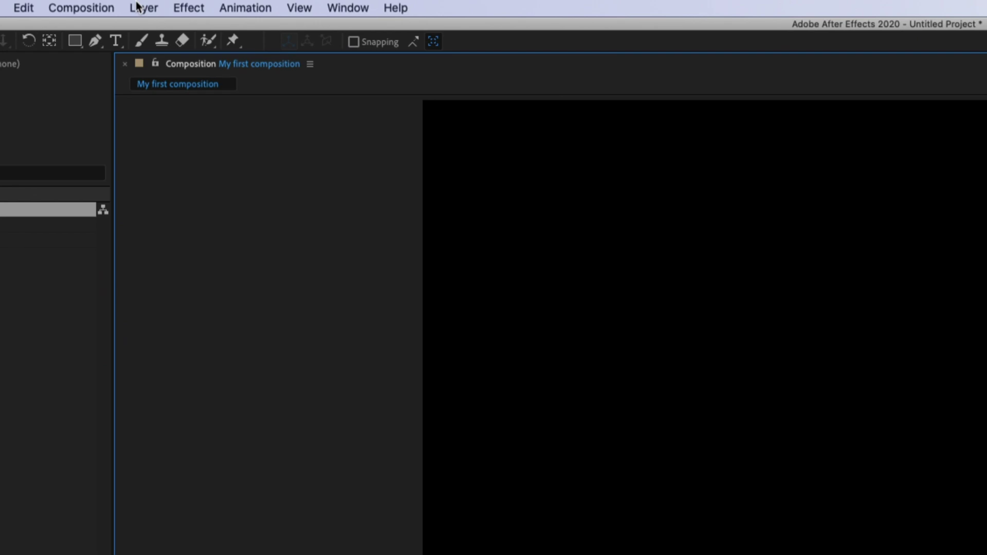
{"action": "left_click", "coordinate": [138, 6]}
{"action": "mouse_move", "coordinate": [164, 29]}
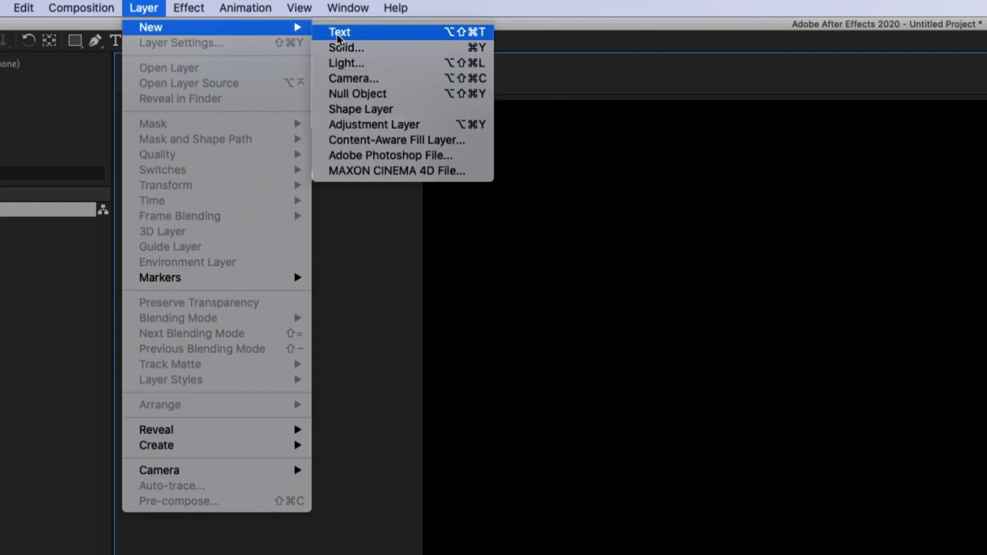
{"action": "left_click", "coordinate": [334, 48]}
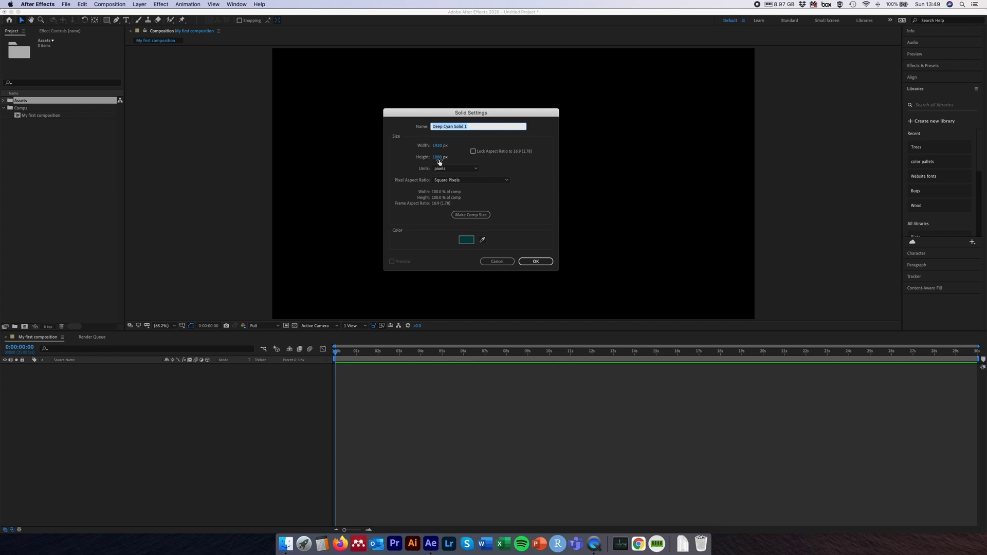
{"action": "left_click", "coordinate": [467, 241]}
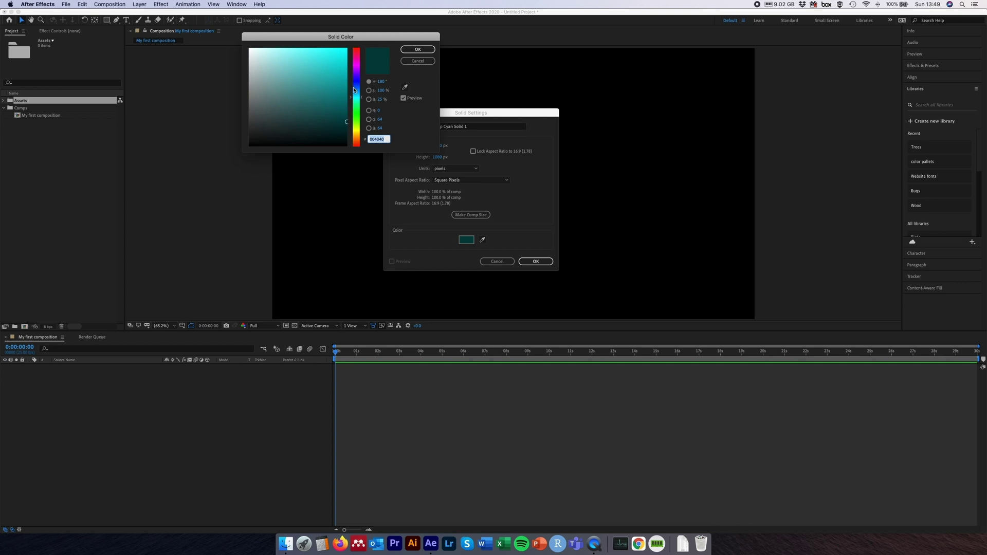
{"action": "left_click", "coordinate": [429, 50]}
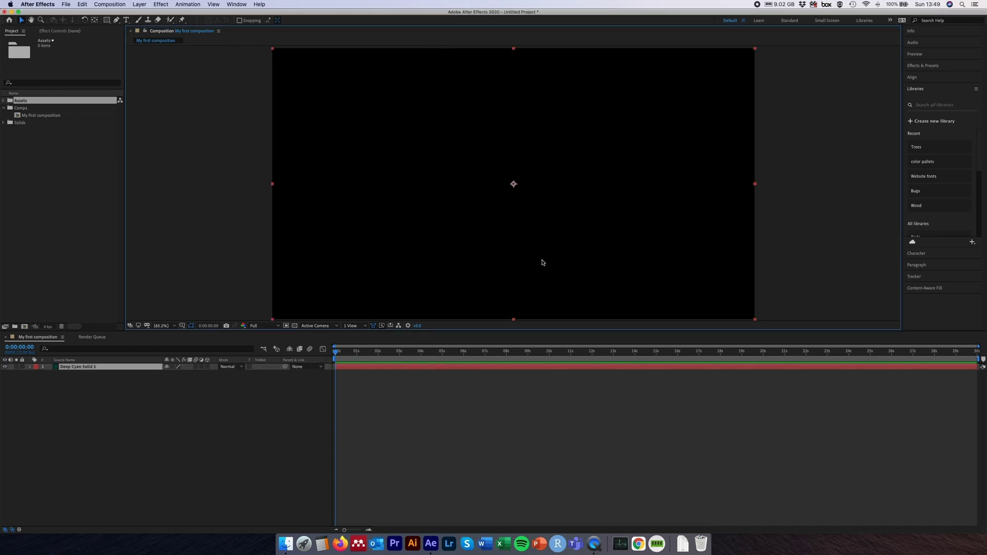
{"action": "left_click", "coordinate": [536, 262]}
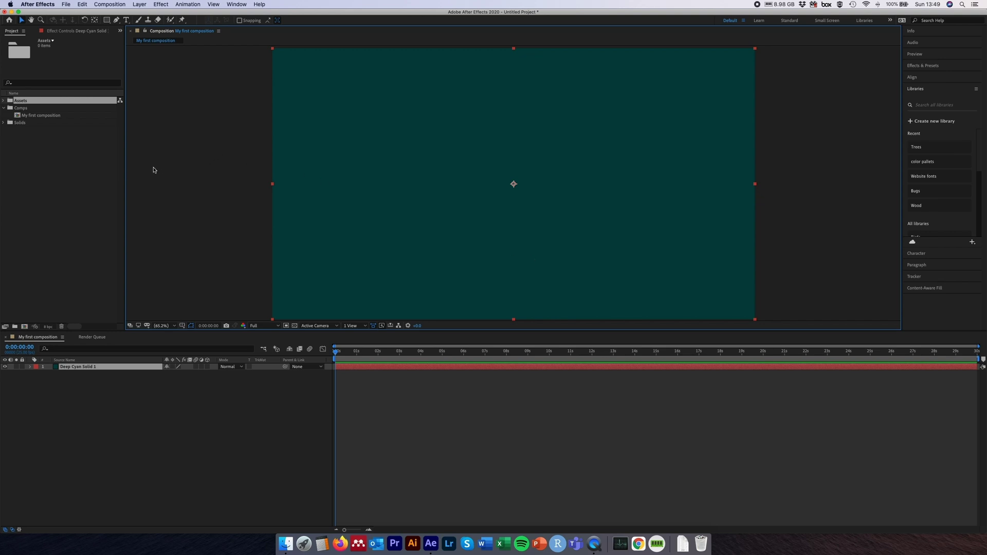
Expand the project's Solids folder and select the deep cyan solid inside it.
{"action": "left_click", "coordinate": [76, 175]}
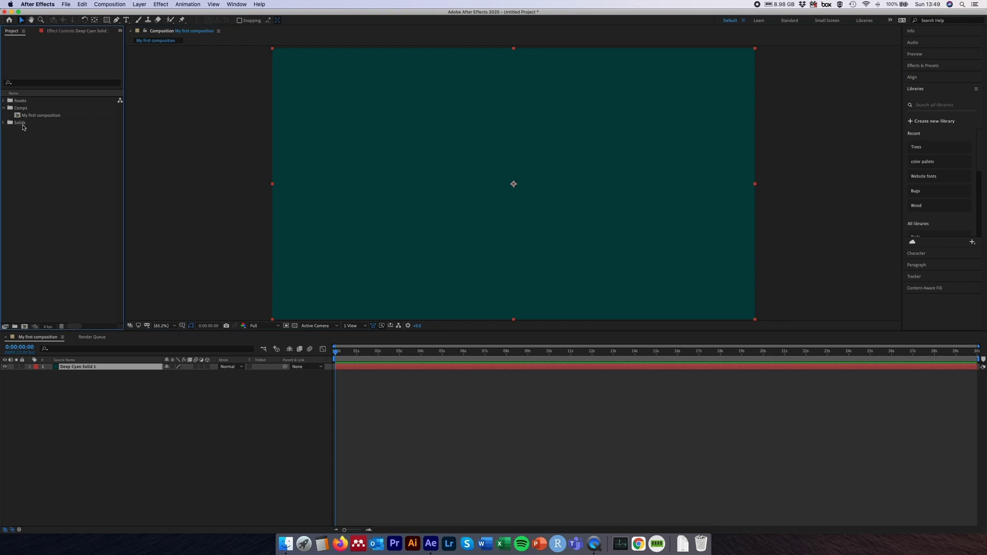
{"action": "left_click", "coordinate": [29, 123]}
{"action": "left_click", "coordinate": [4, 123]}
{"action": "left_click", "coordinate": [33, 131]}
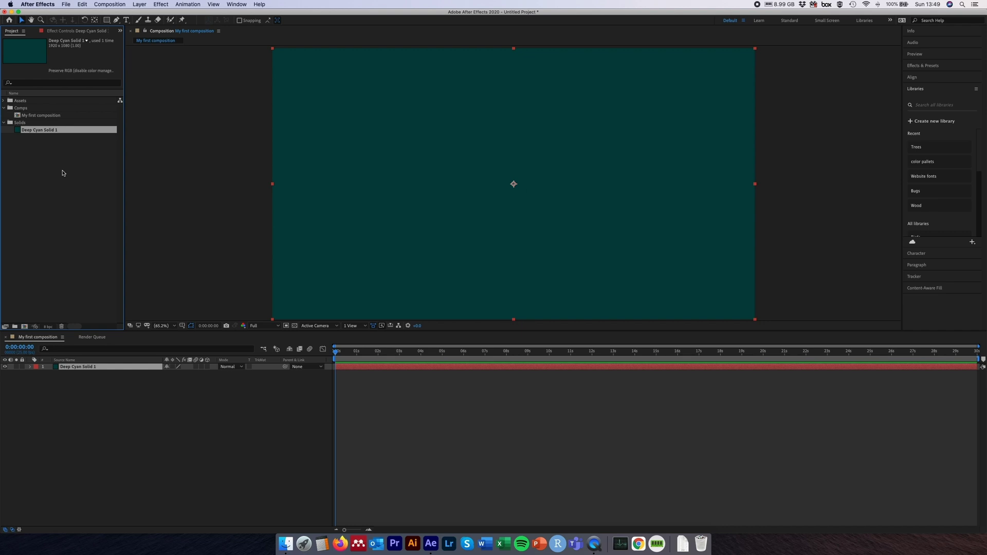
{"action": "left_click", "coordinate": [244, 415]}
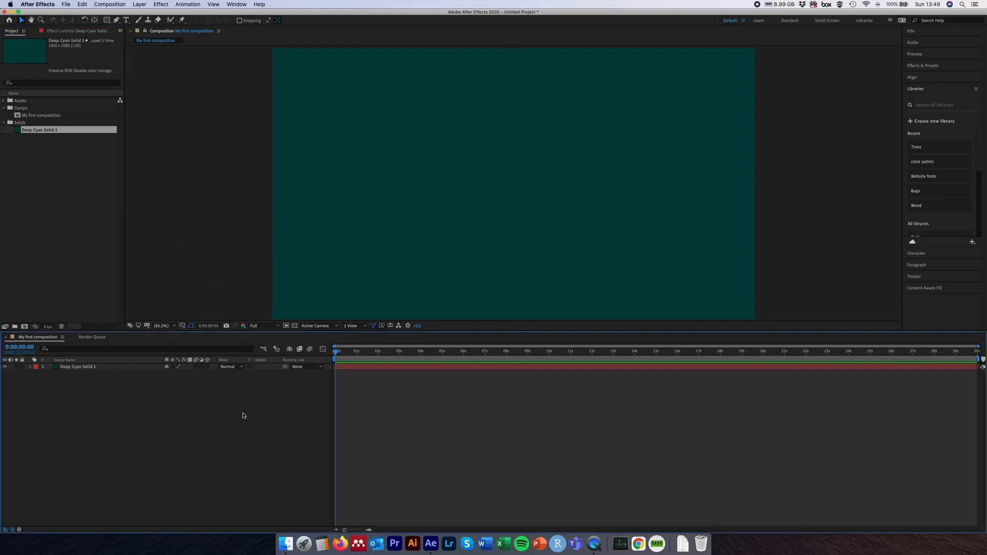
{"action": "left_click", "coordinate": [111, 368]}
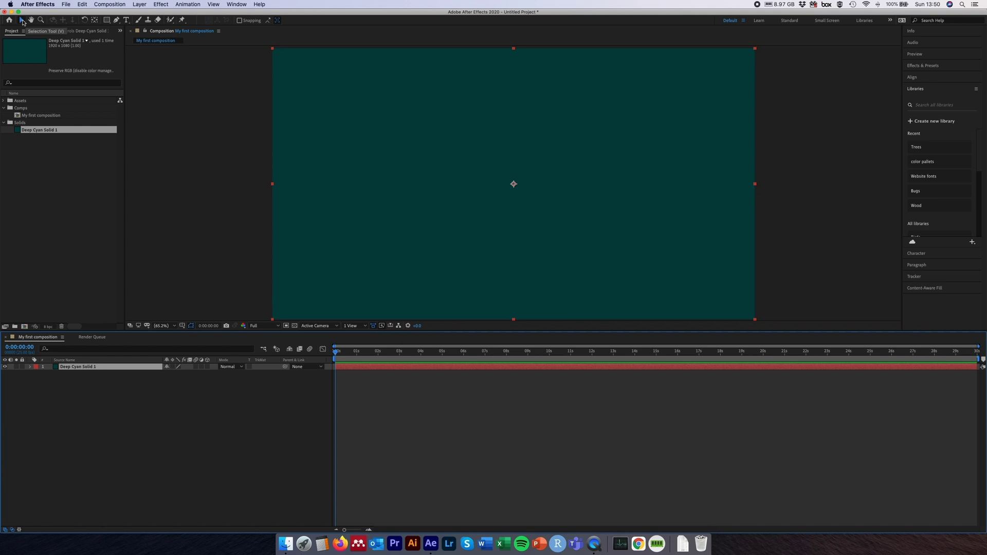
{"action": "left_click", "coordinate": [191, 132]}
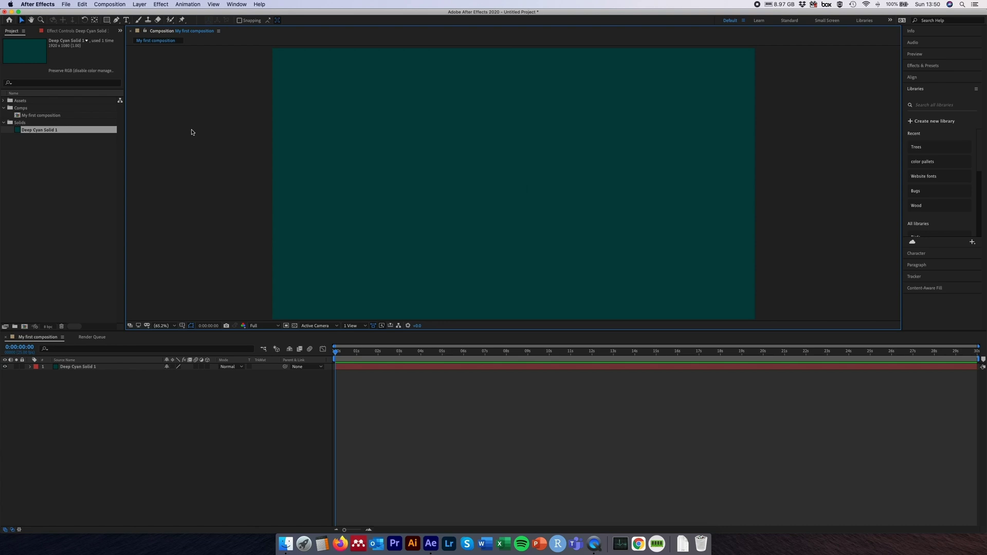
{"action": "left_click", "coordinate": [330, 130]}
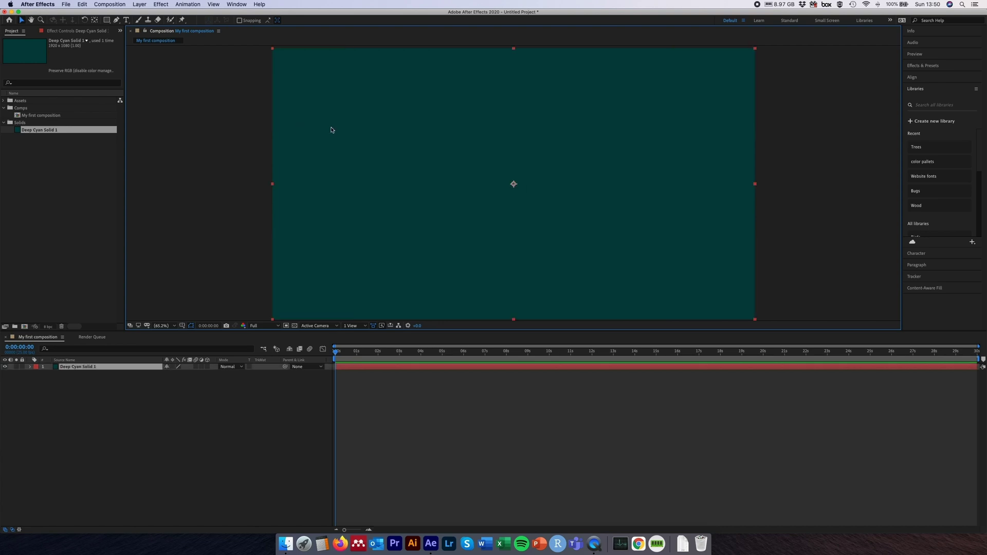
With no layer selected, add a new empty shape layer above the solid in the composition.
{"action": "left_click", "coordinate": [175, 128]}
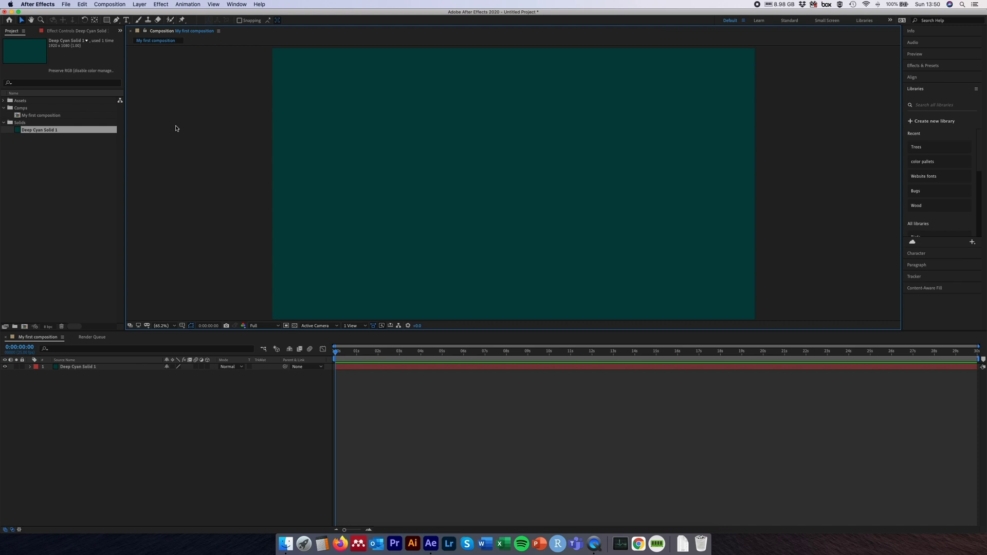
{"action": "left_click", "coordinate": [138, 5]}
{"action": "mouse_move", "coordinate": [201, 14]}
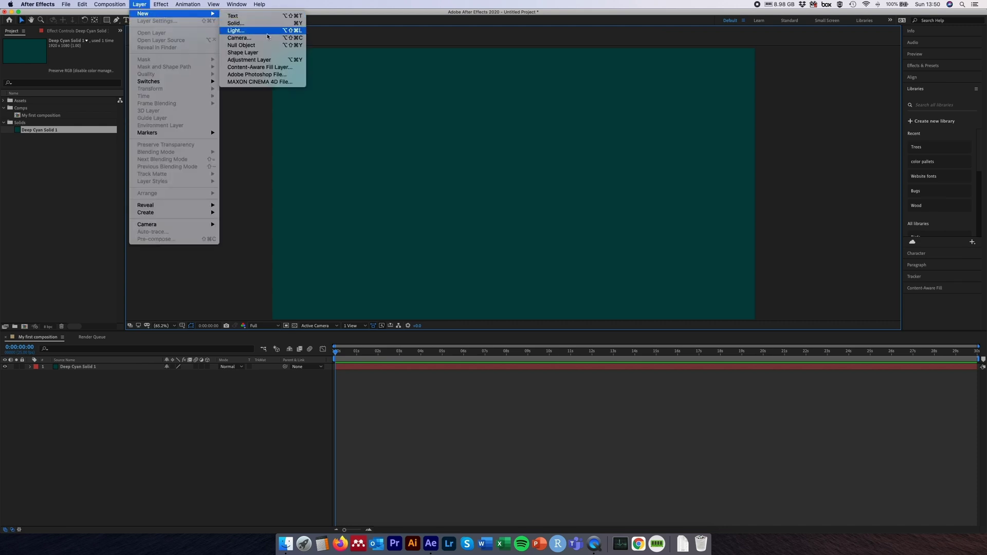
{"action": "left_click", "coordinate": [265, 53]}
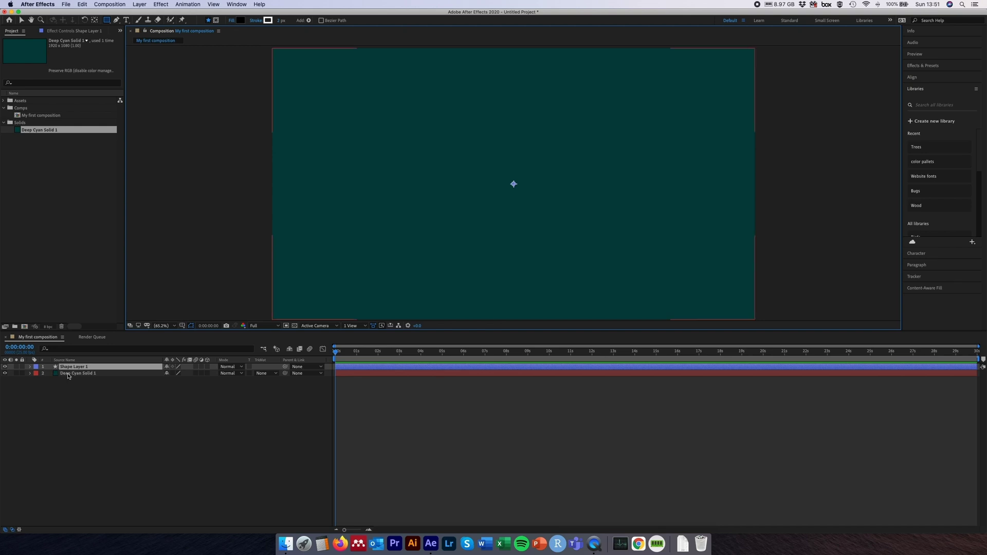
Rename the empty shape layer above the solid as "Square".
{"action": "left_click", "coordinate": [76, 373]}
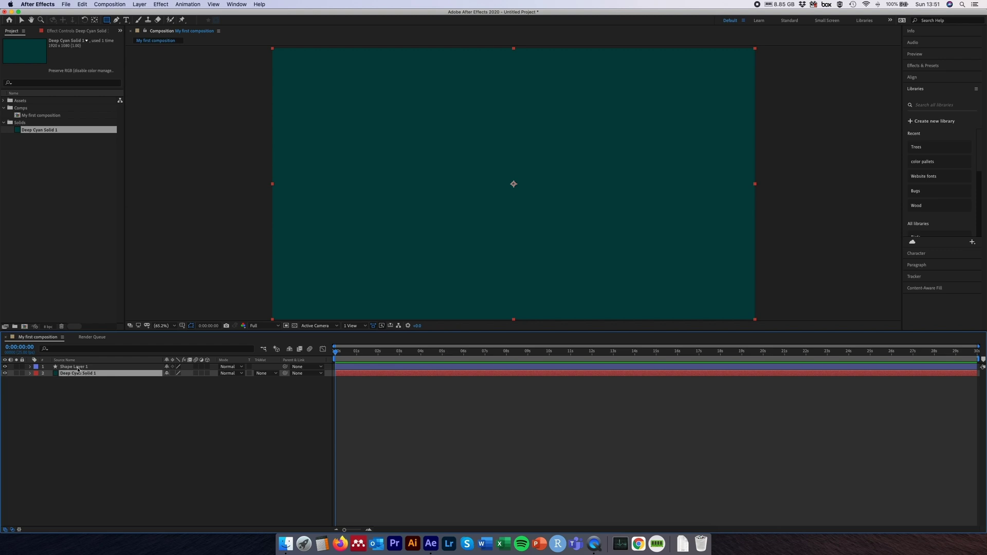
{"action": "left_click", "coordinate": [78, 367]}
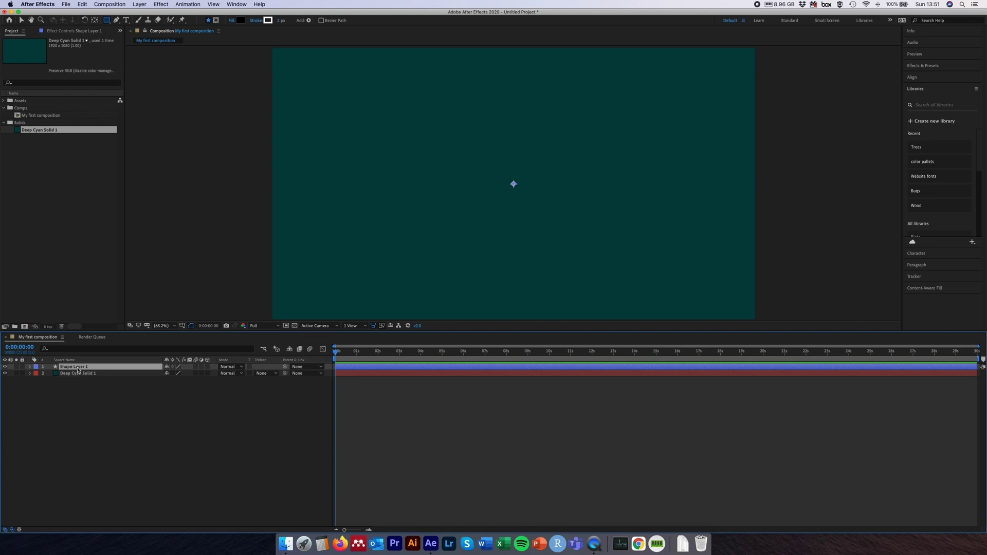
{"action": "right_click", "coordinate": [78, 369]}
{"action": "left_click", "coordinate": [100, 518]}
{"action": "type", "text": "Square"}
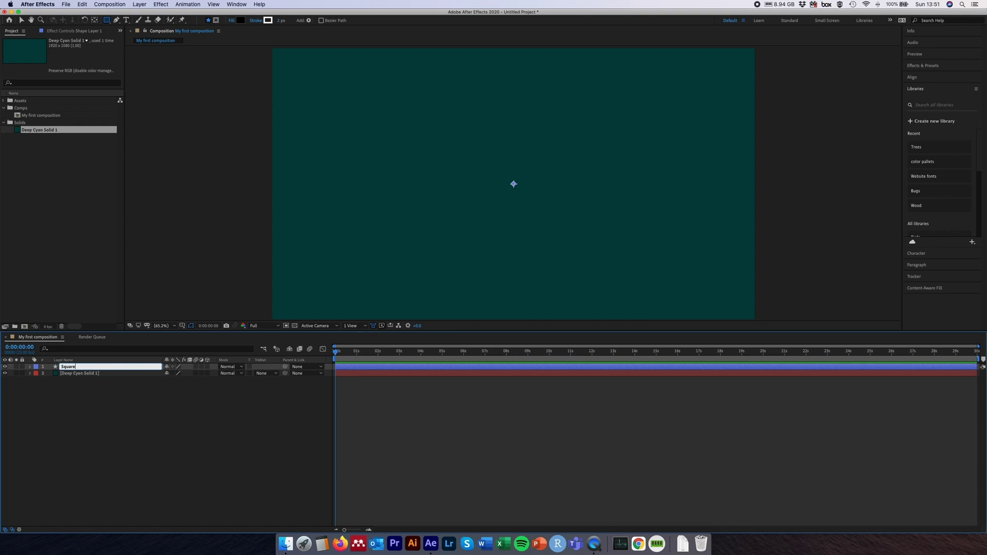
{"action": "key", "text": "Return"}
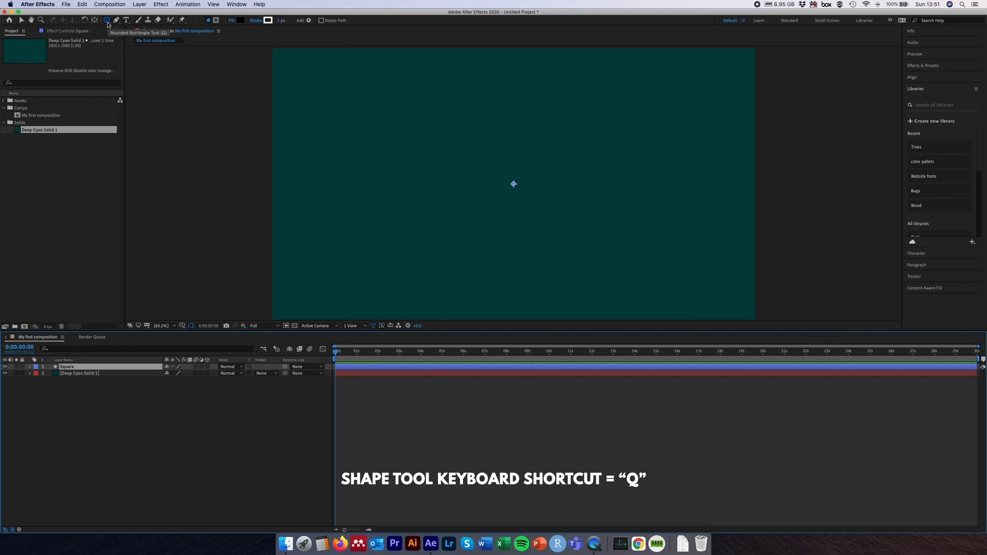
With the Rectangle Tool, draw a square on the Square layer in the upper-left area of the composition.
{"action": "left_click", "coordinate": [108, 22]}
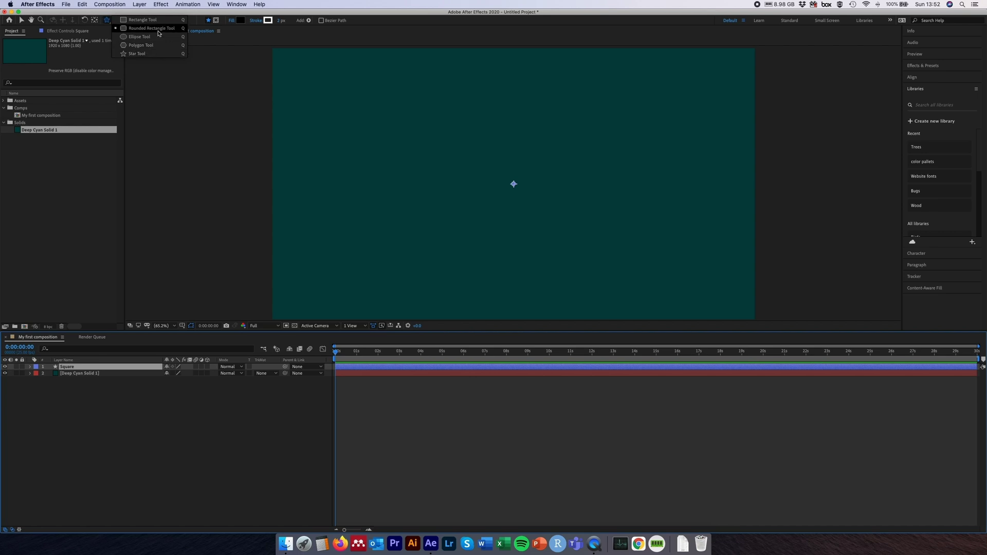
{"action": "left_click", "coordinate": [146, 21]}
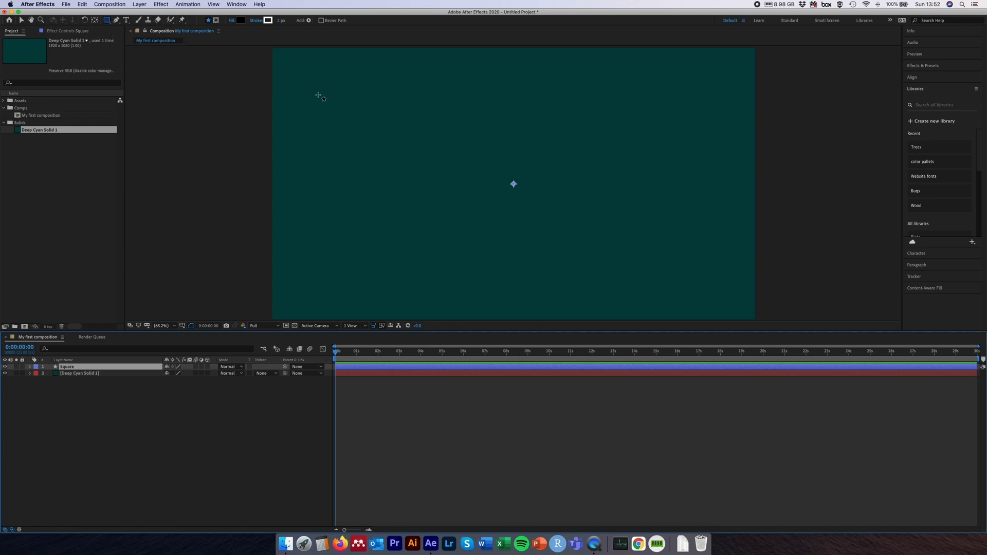
{"action": "left_click", "coordinate": [318, 95]}
{"action": "mouse_move", "coordinate": [319, 94]}
{"action": "left_mouse_down"}
{"action": "mouse_move", "coordinate": [420, 188]}
{"action": "mouse_move", "coordinate": [492, 214]}
{"action": "mouse_move", "coordinate": [532, 162]}
{"action": "mouse_move", "coordinate": [568, 162]}
{"action": "mouse_move", "coordinate": [459, 175]}
{"action": "mouse_move", "coordinate": [456, 229]}
{"action": "mouse_move", "coordinate": [467, 236]}
{"action": "mouse_move", "coordinate": [449, 194]}
{"action": "mouse_move", "coordinate": [404, 161]}
{"action": "mouse_move", "coordinate": [605, 156]}
{"action": "mouse_move", "coordinate": [596, 214]}
{"action": "mouse_move", "coordinate": [604, 284]}
{"action": "mouse_move", "coordinate": [595, 174]}
{"action": "mouse_move", "coordinate": [468, 170]}
{"action": "mouse_move", "coordinate": [463, 188]}
{"action": "mouse_move", "coordinate": [469, 194]}
{"action": "mouse_move", "coordinate": [485, 174]}
{"action": "mouse_move", "coordinate": [471, 170]}
{"action": "mouse_move", "coordinate": [472, 201]}
{"action": "mouse_move", "coordinate": [493, 221]}
{"action": "mouse_move", "coordinate": [478, 228]}
{"action": "mouse_move", "coordinate": [432, 206]}
{"action": "mouse_move", "coordinate": [396, 171]}
{"action": "mouse_move", "coordinate": [466, 264]}
{"action": "mouse_move", "coordinate": [376, 179]}
{"action": "left_mouse_up"}
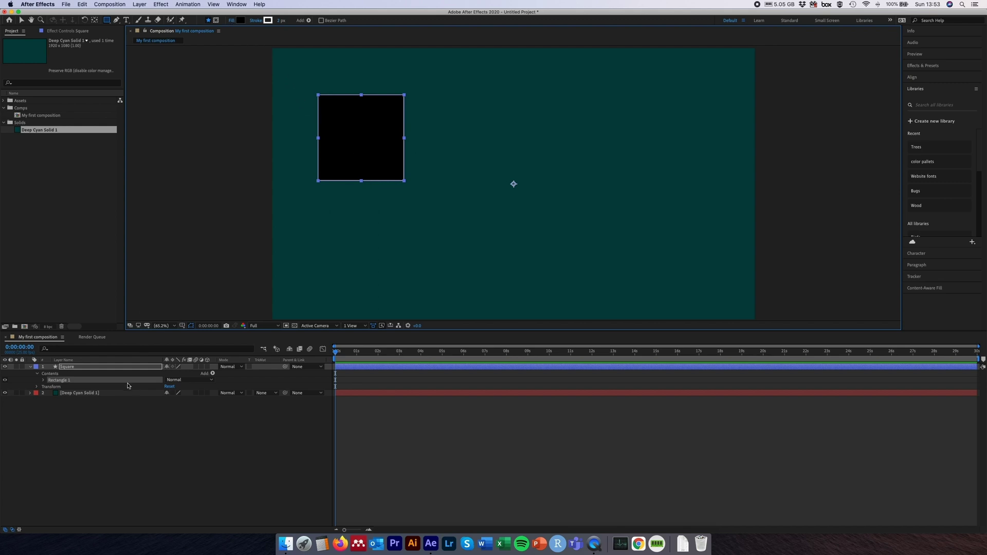
Select the drawn square with the Selection tool and set its fill color to a medium green.
{"action": "left_click", "coordinate": [80, 369]}
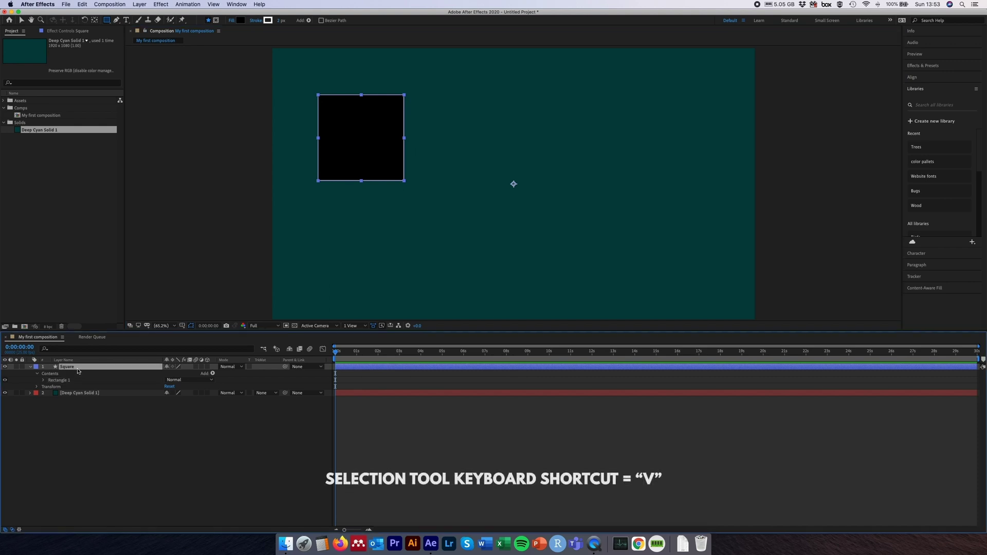
{"action": "key", "text": "v"}
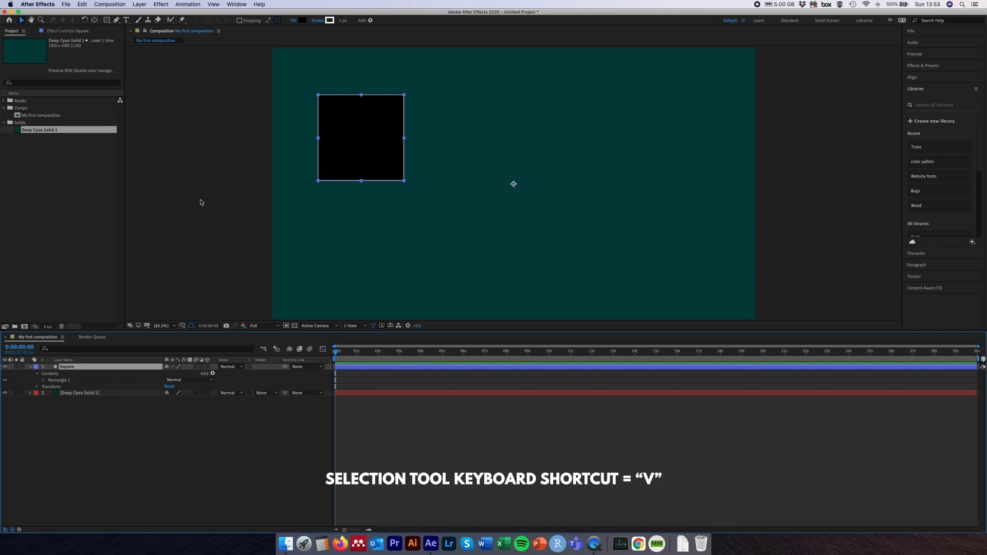
{"action": "left_click", "coordinate": [368, 146]}
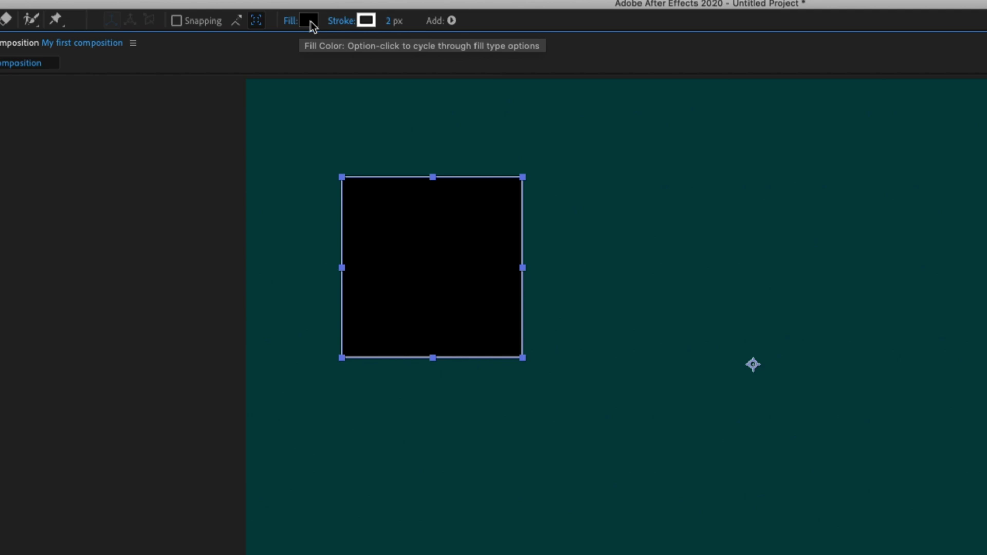
{"action": "left_click", "coordinate": [310, 23]}
{"action": "left_click_drag", "start_coordinate": [302, 53], "coordinate": [119, 34]}
{"action": "left_click_drag", "start_coordinate": [161, 225], "coordinate": [154, 137]}
{"action": "left_click", "coordinate": [239, 170]}
{"action": "left_click_drag", "start_coordinate": [238, 170], "coordinate": [239, 191]}
{"action": "left_click", "coordinate": [368, 61]}
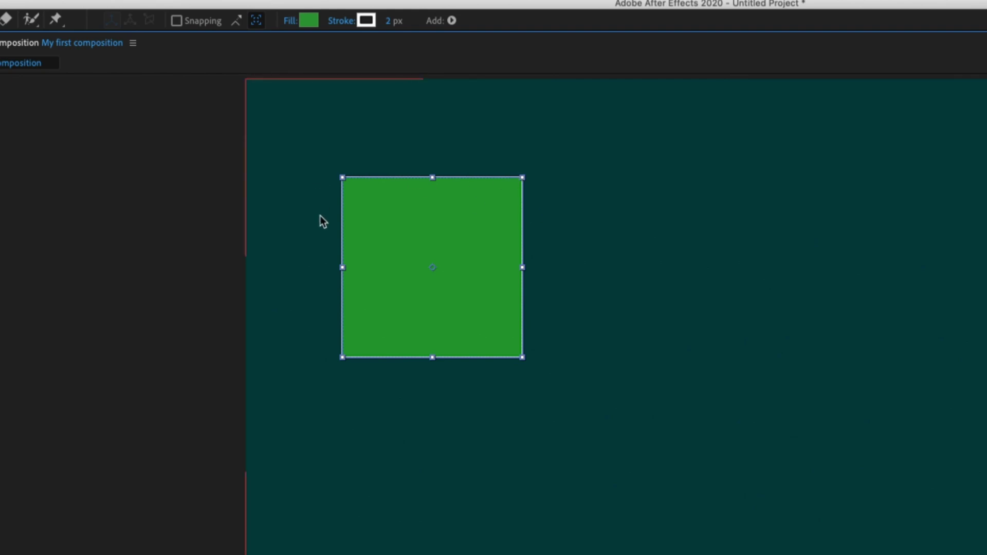
Set the square's stroke color to magenta CD14CA.
{"action": "left_click", "coordinate": [365, 21]}
{"action": "mouse_move", "coordinate": [180, 136]}
{"action": "left_mouse_down"}
{"action": "mouse_move", "coordinate": [180, 183]}
{"action": "mouse_move", "coordinate": [204, 114]}
{"action": "mouse_move", "coordinate": [200, 97]}
{"action": "left_mouse_up"}
{"action": "mouse_move", "coordinate": [233, 182]}
{"action": "left_mouse_down"}
{"action": "mouse_move", "coordinate": [240, 192]}
{"action": "mouse_move", "coordinate": [241, 62]}
{"action": "mouse_move", "coordinate": [243, 95]}
{"action": "left_mouse_up"}
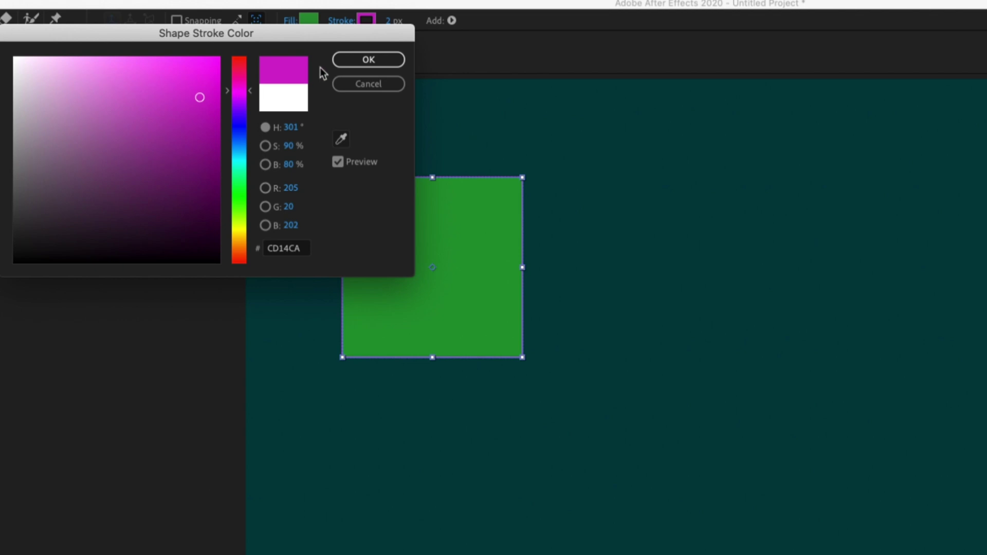
{"action": "left_click", "coordinate": [368, 59]}
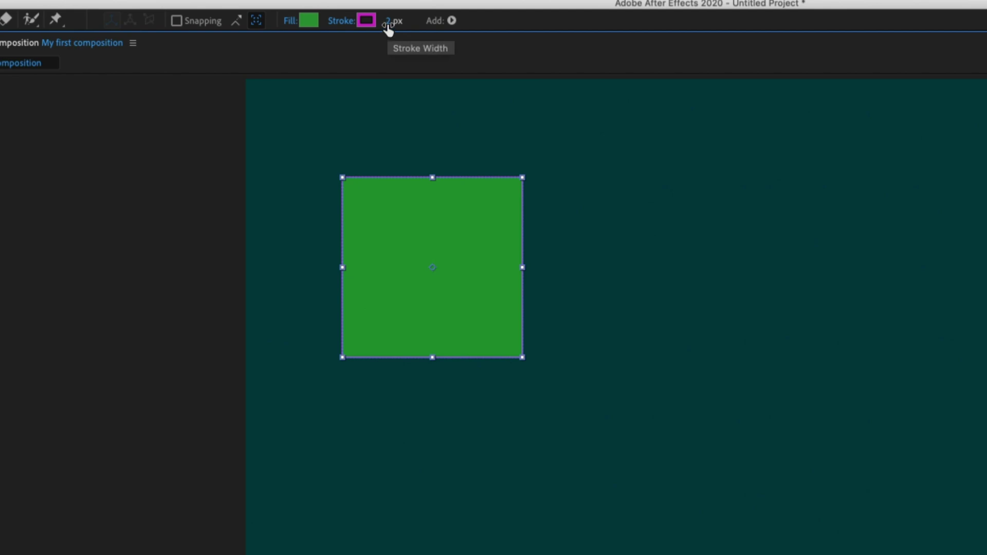
Set the square's stroke width to 10 px.
{"action": "mouse_move", "coordinate": [388, 29]}
{"action": "left_mouse_down"}
{"action": "mouse_move", "coordinate": [569, 21]}
{"action": "mouse_move", "coordinate": [383, 21]}
{"action": "left_mouse_up"}
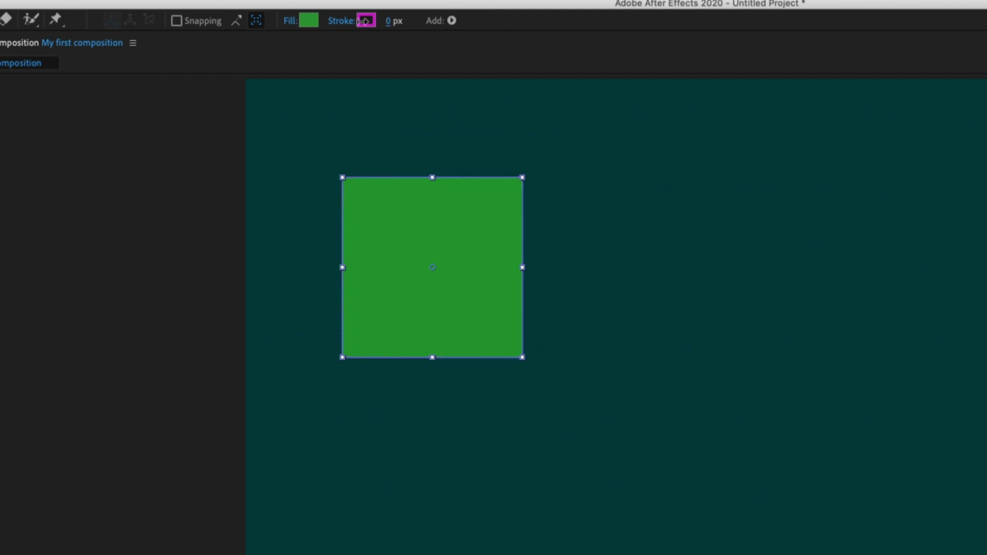
{"action": "mouse_move", "coordinate": [388, 21]}
{"action": "left_mouse_down"}
{"action": "mouse_move", "coordinate": [399, 23]}
{"action": "mouse_move", "coordinate": [383, 21]}
{"action": "left_mouse_up"}
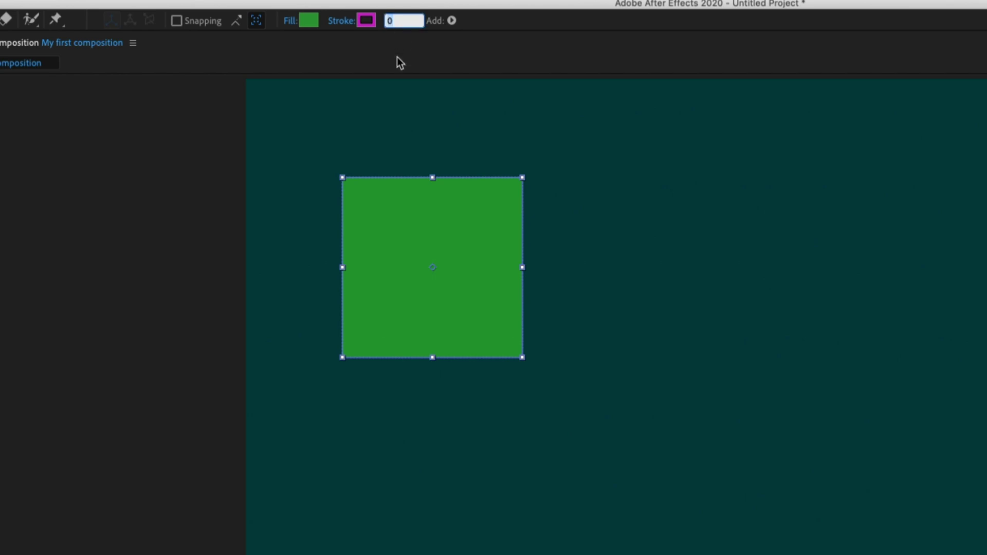
{"action": "type", "text": "10"}
{"action": "key", "text": "Return"}
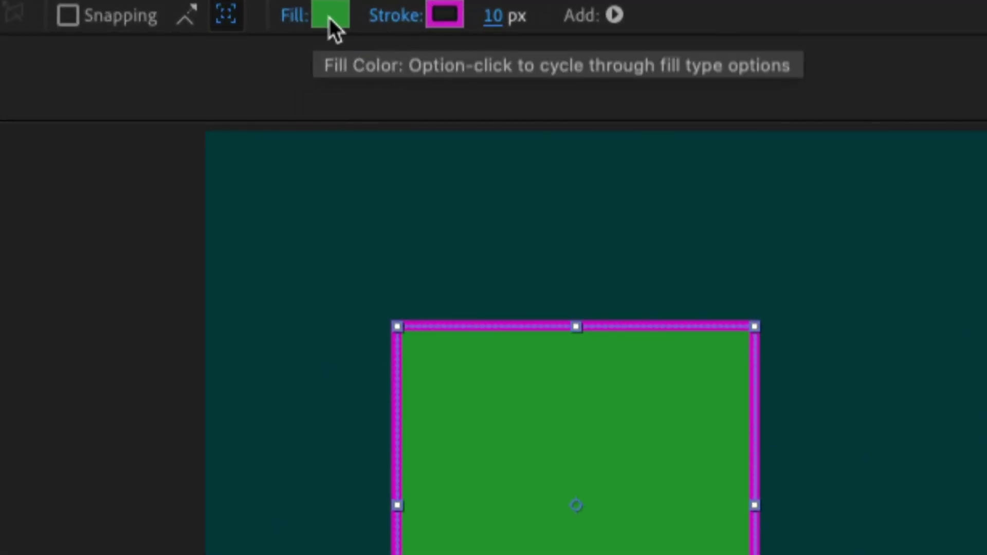
Preview the None, Solid Color and Radial Gradient fill types on the square, and apply Linear Gradient.
{"action": "left_click", "coordinate": [288, 17]}
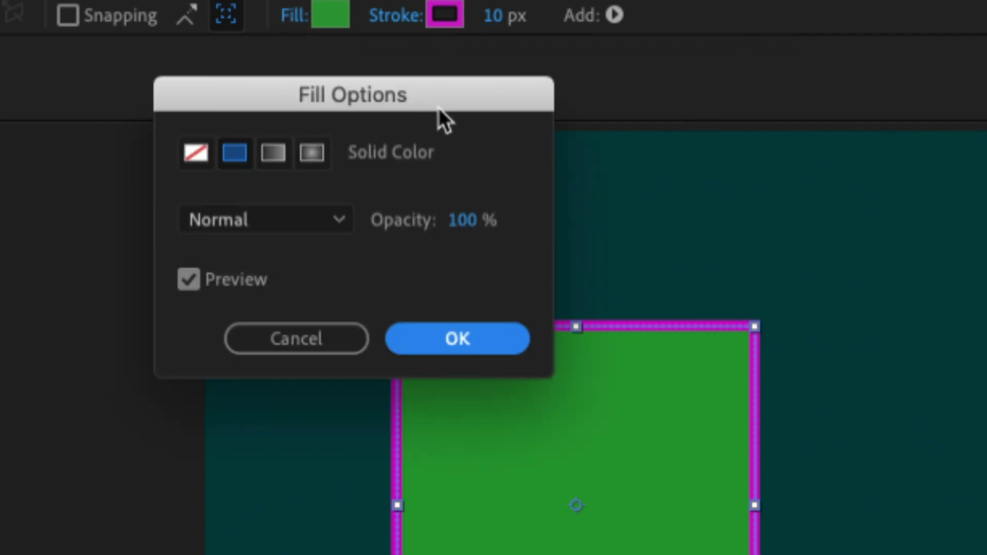
{"action": "left_click_drag", "start_coordinate": [435, 104], "coordinate": [346, 35]}
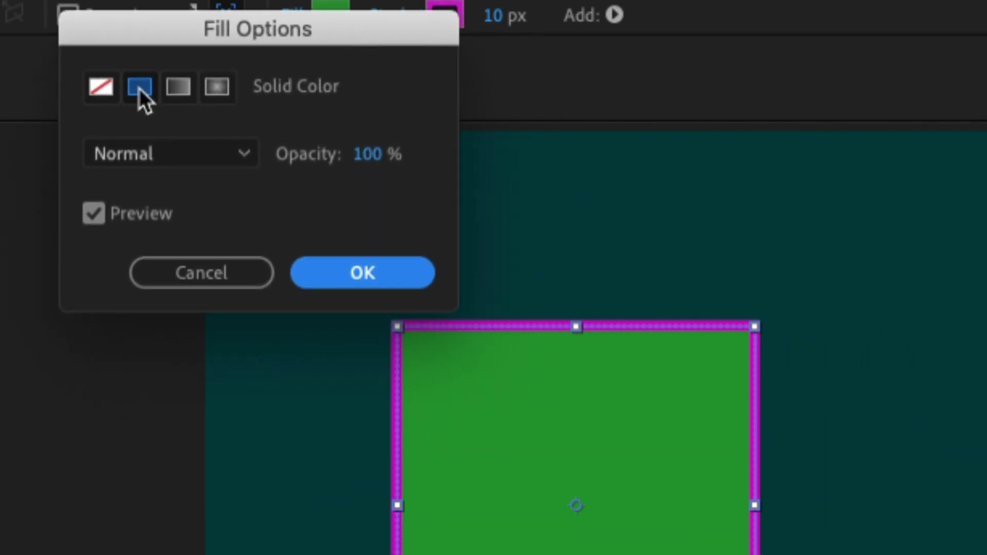
{"action": "left_click", "coordinate": [102, 87]}
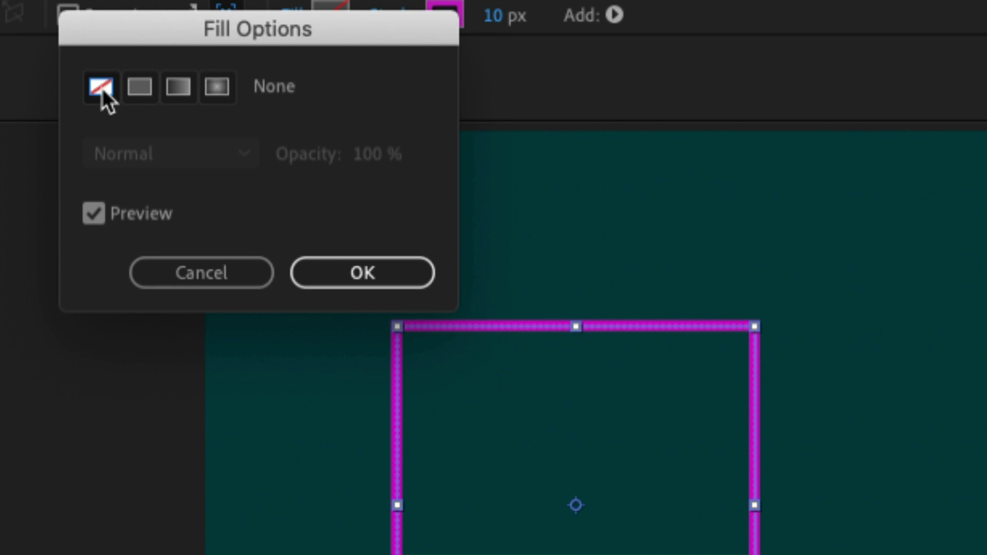
{"action": "left_click", "coordinate": [132, 97]}
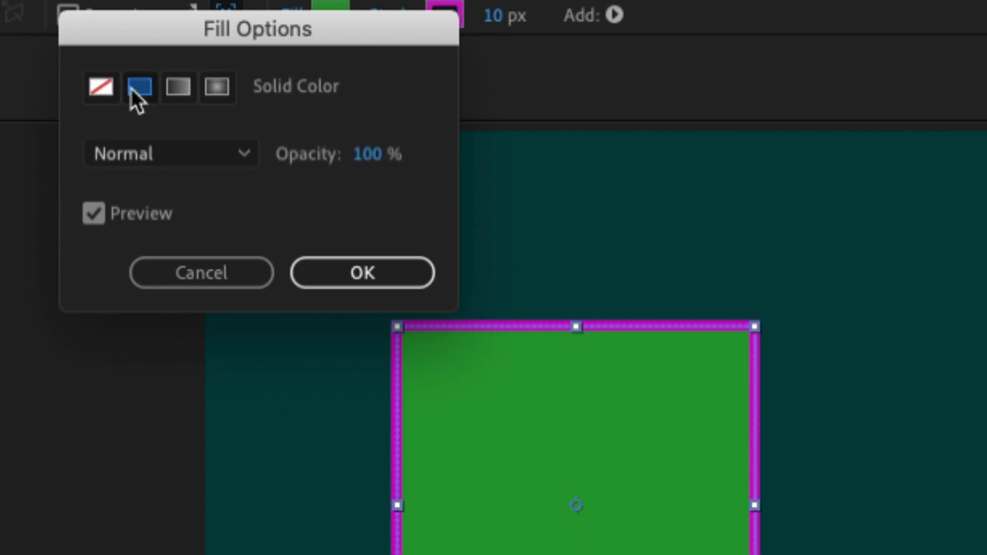
{"action": "left_click", "coordinate": [173, 85]}
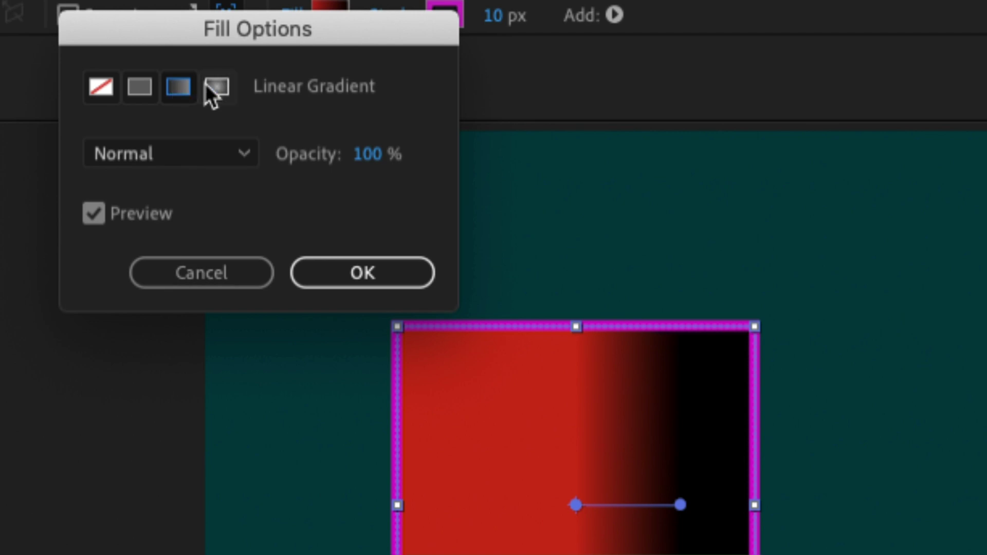
{"action": "left_click", "coordinate": [223, 84]}
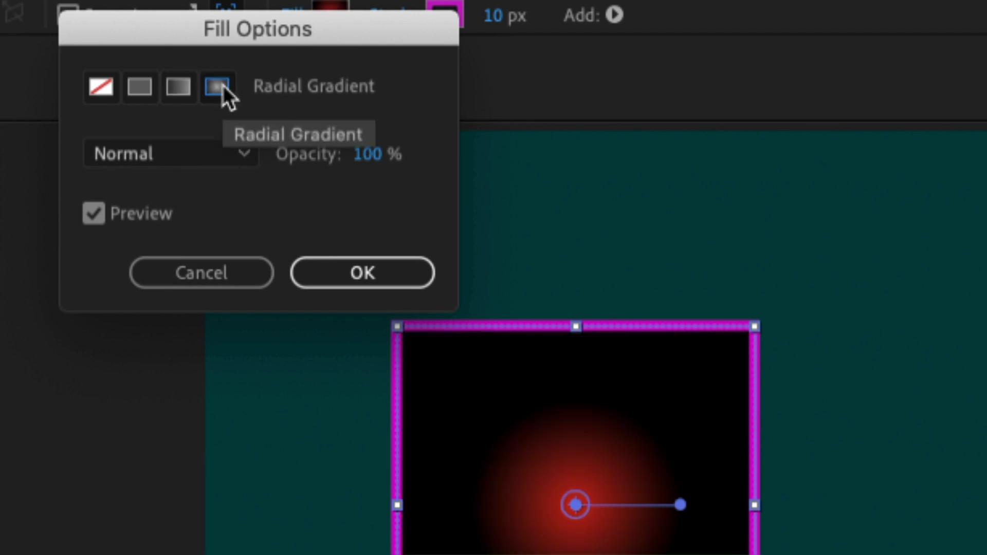
{"action": "left_click", "coordinate": [173, 85]}
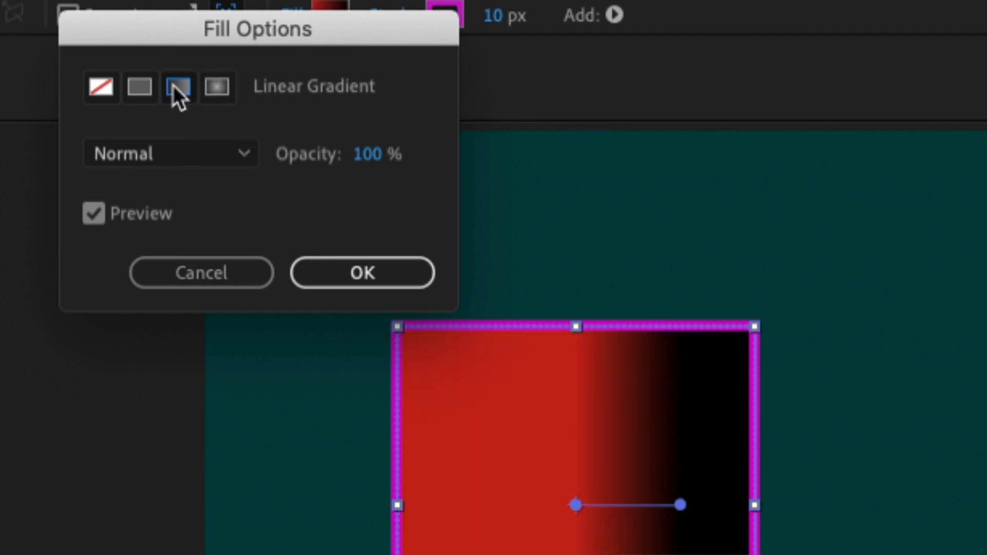
{"action": "left_click", "coordinate": [383, 278]}
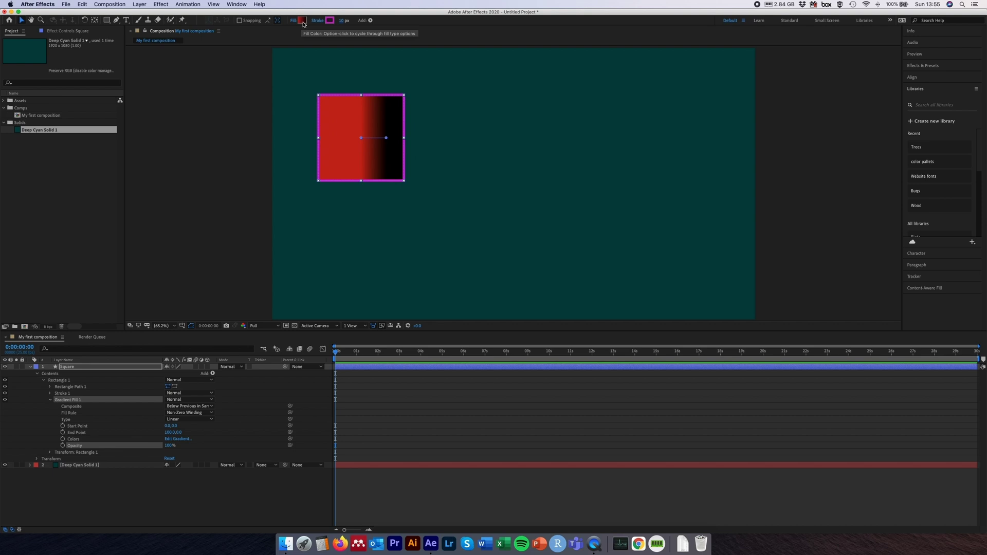
In the square's linear gradient, color the start stop blue 1715E0 and the end stop red DB1414.
{"action": "left_click", "coordinate": [302, 23]}
{"action": "left_click_drag", "start_coordinate": [332, 38], "coordinate": [585, 53]}
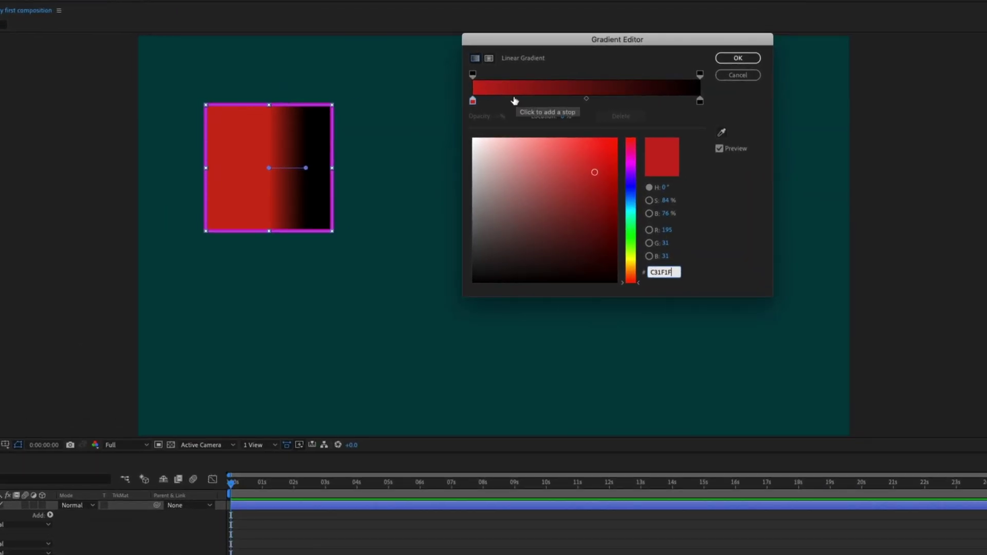
{"action": "left_click", "coordinate": [473, 102]}
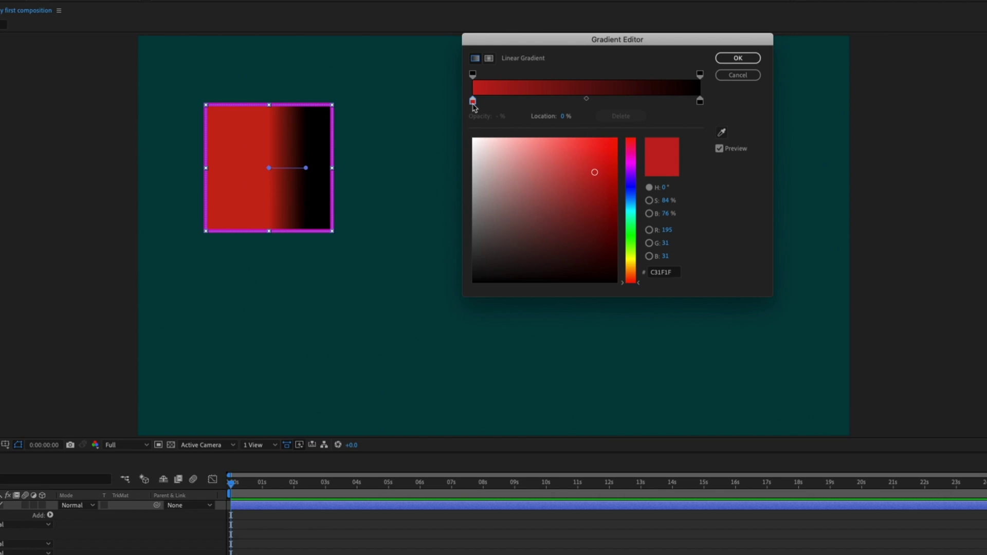
{"action": "left_click", "coordinate": [699, 103]}
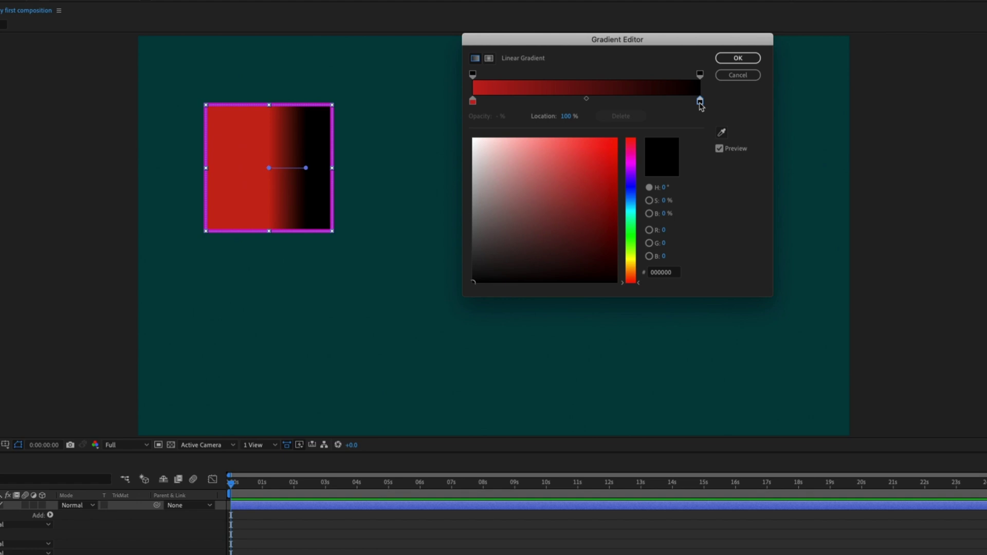
{"action": "left_click", "coordinate": [472, 101]}
{"action": "mouse_move", "coordinate": [594, 171]}
{"action": "left_mouse_down"}
{"action": "mouse_move", "coordinate": [596, 199]}
{"action": "mouse_move", "coordinate": [535, 247]}
{"action": "mouse_move", "coordinate": [494, 148]}
{"action": "mouse_move", "coordinate": [519, 154]}
{"action": "mouse_move", "coordinate": [531, 192]}
{"action": "mouse_move", "coordinate": [521, 194]}
{"action": "mouse_move", "coordinate": [603, 156]}
{"action": "left_mouse_up"}
{"action": "left_click", "coordinate": [632, 189]}
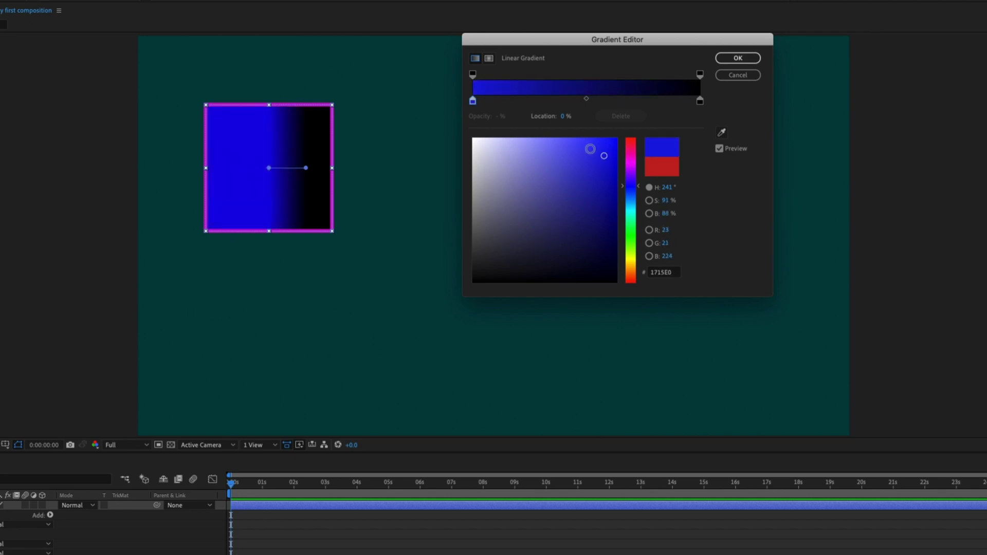
{"action": "left_click", "coordinate": [700, 101]}
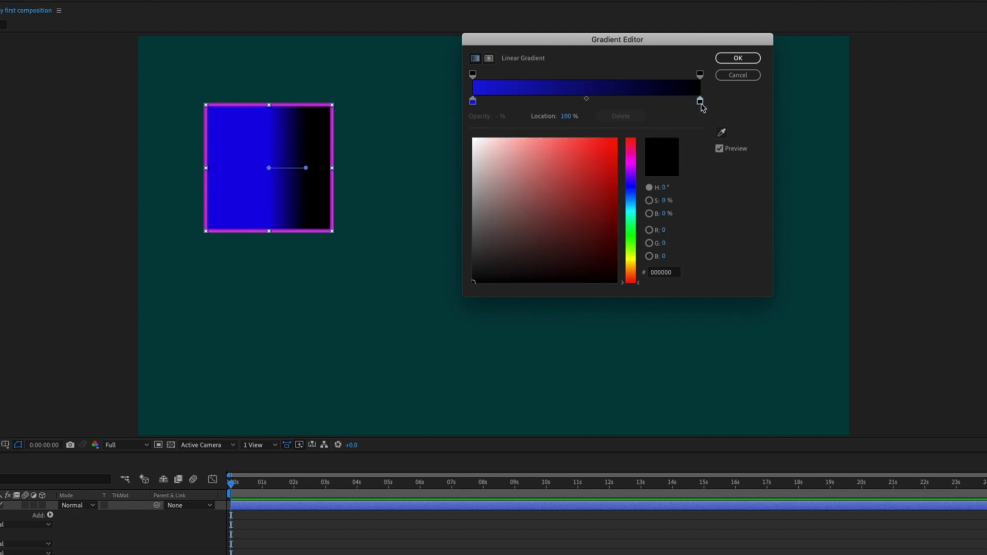
{"action": "left_click_drag", "start_coordinate": [521, 264], "coordinate": [604, 158]}
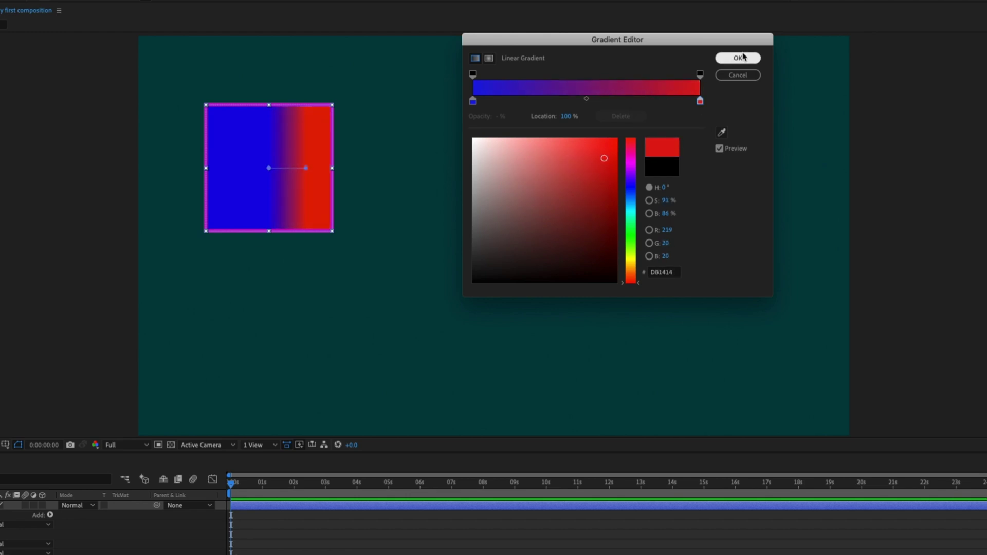
Try a green 16E015 color stop at about 54% in the gradient and delete it.
{"action": "left_click", "coordinate": [595, 101]}
{"action": "left_click", "coordinate": [632, 238]}
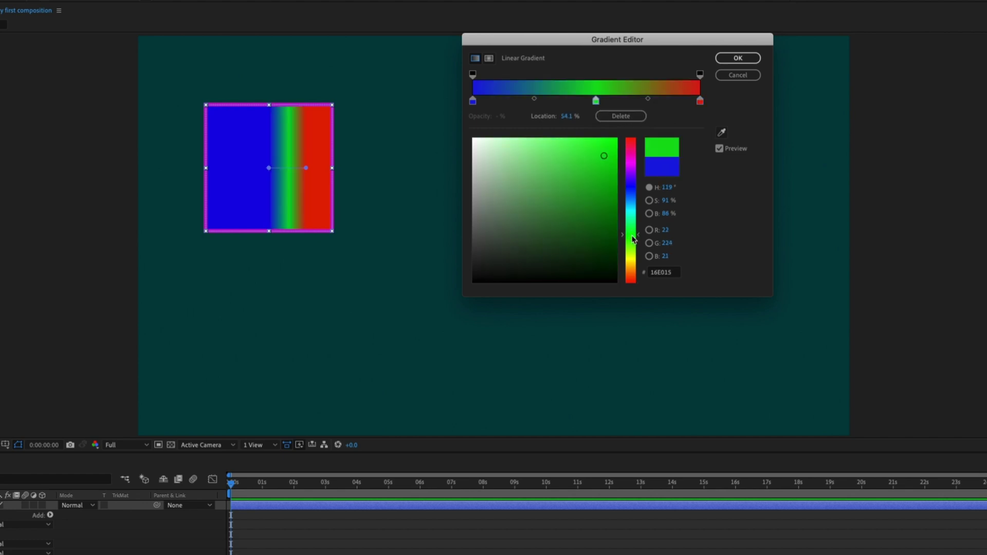
{"action": "left_click_drag", "start_coordinate": [632, 239], "coordinate": [633, 238]}
{"action": "left_click", "coordinate": [618, 117]}
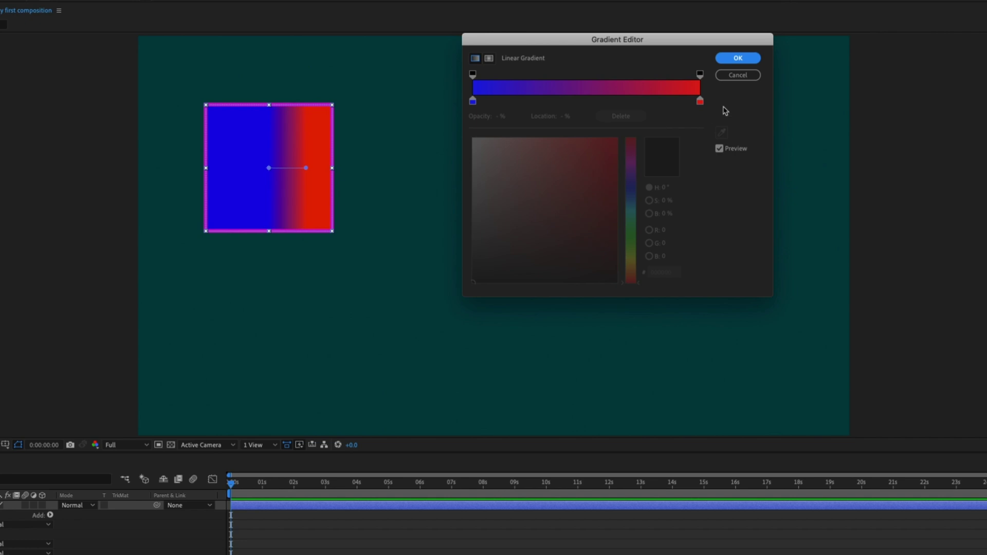
Accept the gradient colors and move the gradient's end point horizontally to just outside the square's left edge.
{"action": "left_click", "coordinate": [738, 58]}
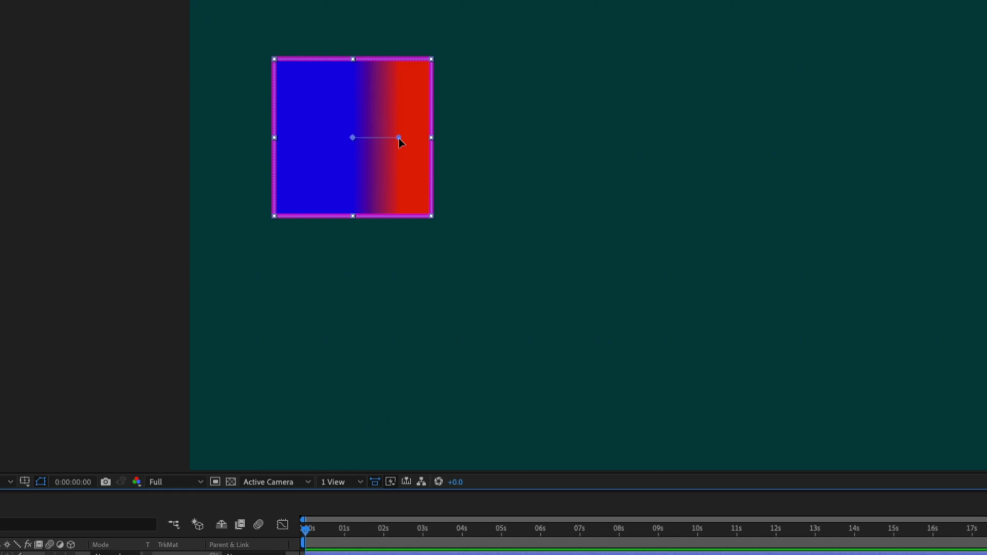
{"action": "left_click_drag", "start_coordinate": [400, 138], "coordinate": [249, 138]}
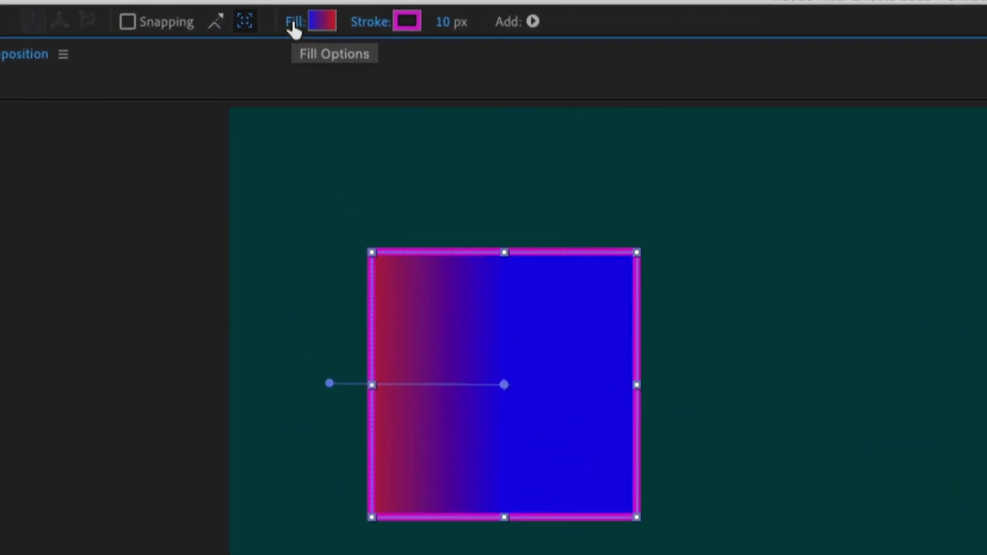
Change the square's fill to Radial Gradient and move the gradient's end point to just above the square's top edge.
{"action": "left_click", "coordinate": [293, 25]}
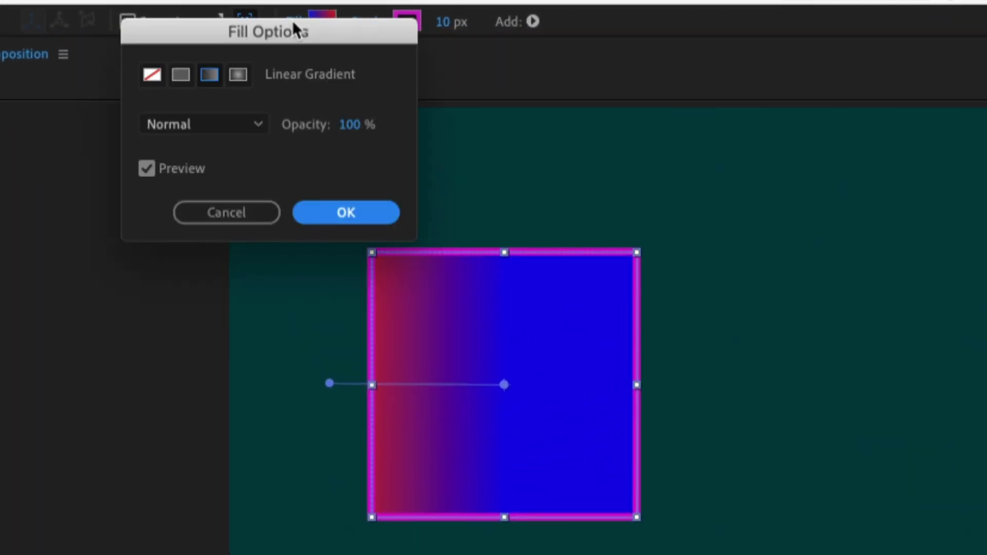
{"action": "left_click", "coordinate": [241, 75]}
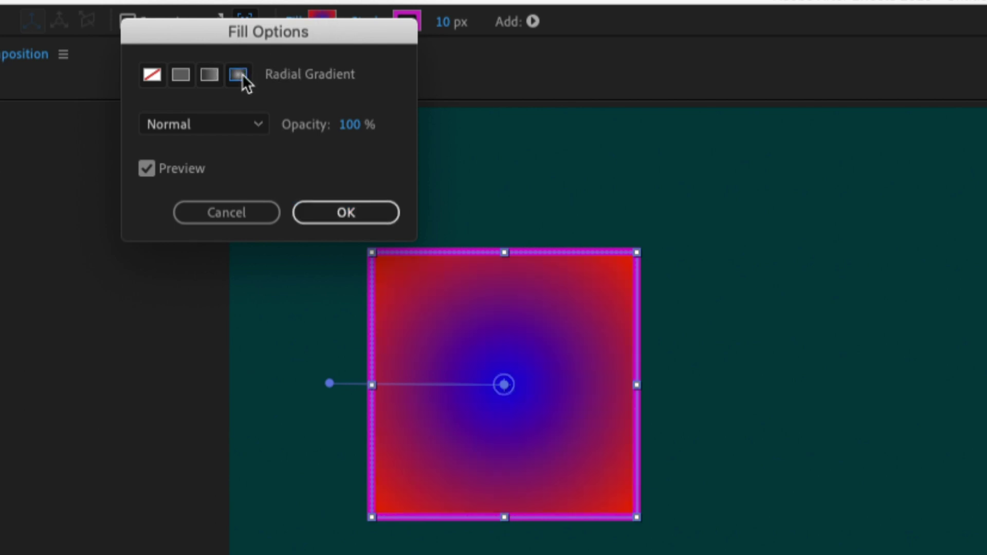
{"action": "left_click", "coordinate": [347, 211]}
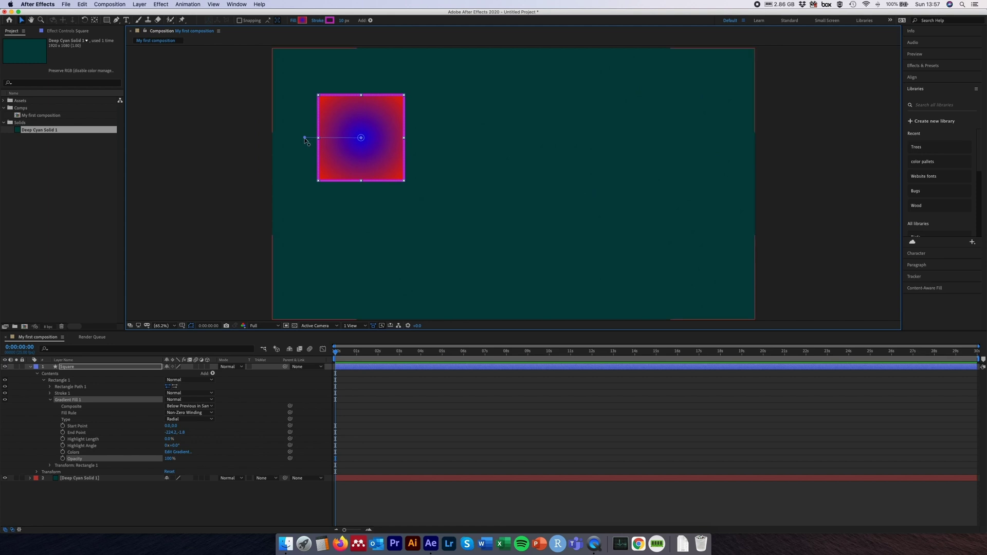
{"action": "left_click_drag", "start_coordinate": [305, 139], "coordinate": [357, 60]}
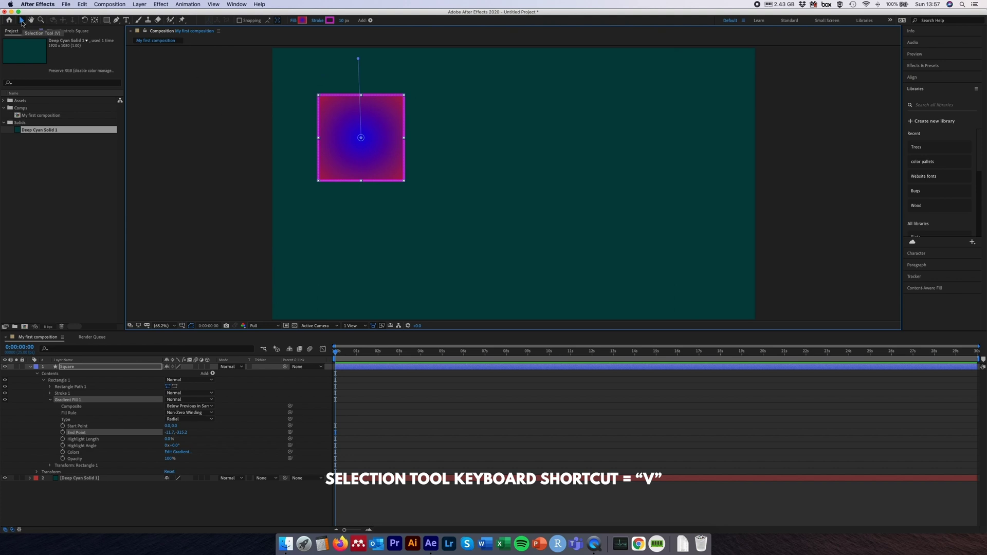
Deselect the square and collapse all properties of the Square layer in the timeline.
{"action": "left_click", "coordinate": [190, 191]}
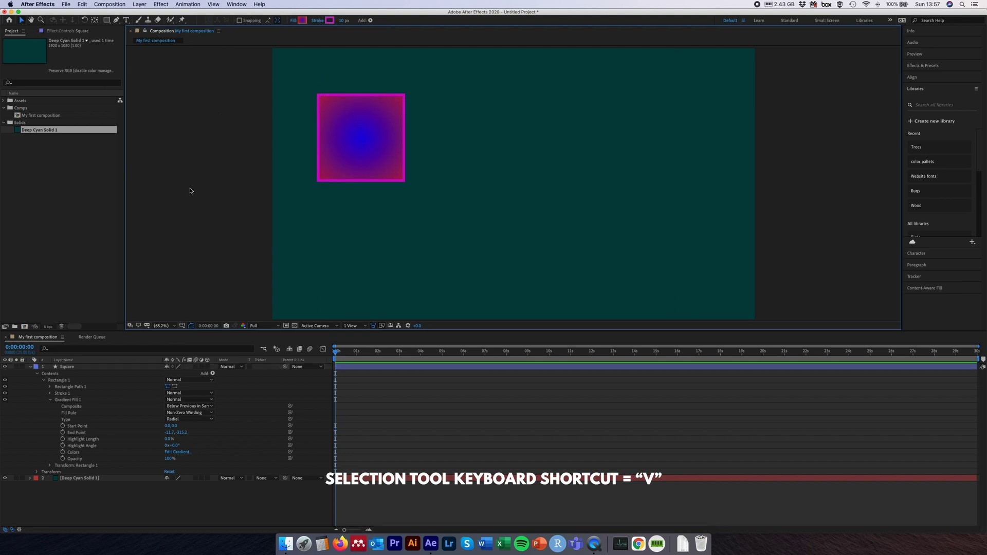
{"action": "left_click", "coordinate": [83, 386]}
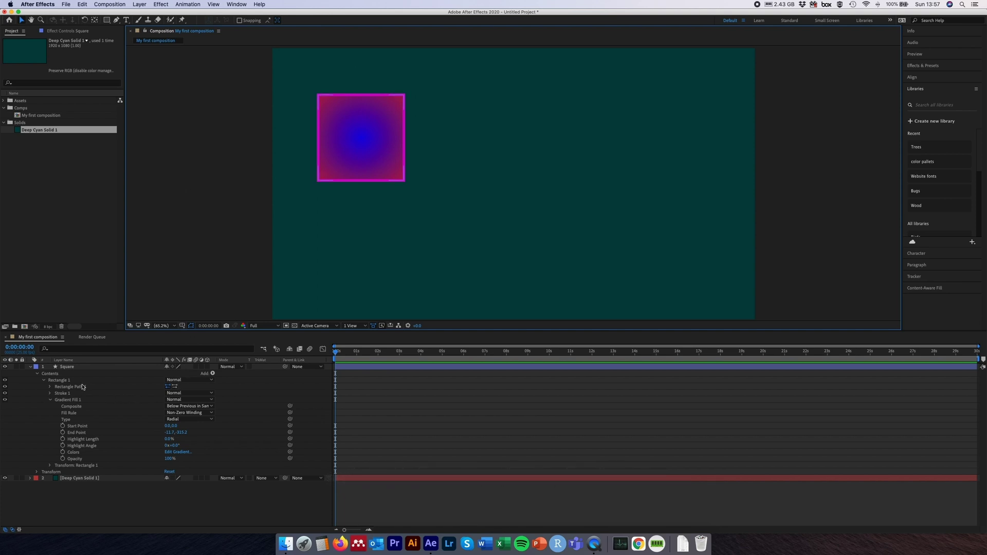
{"action": "left_click", "coordinate": [30, 367]}
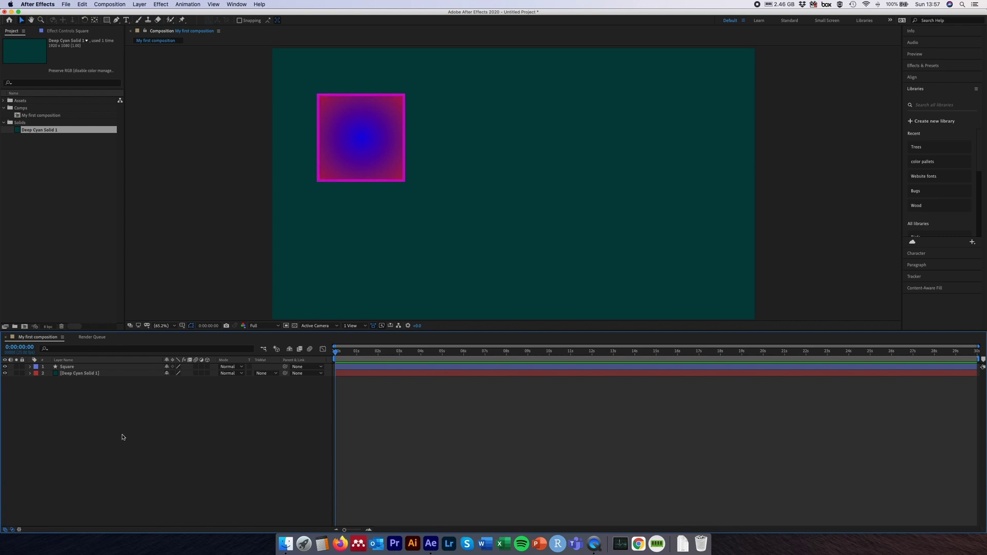
With nothing selected, draw a circle about as large as the square to its right using the Ellipse tool.
{"action": "left_click", "coordinate": [187, 151]}
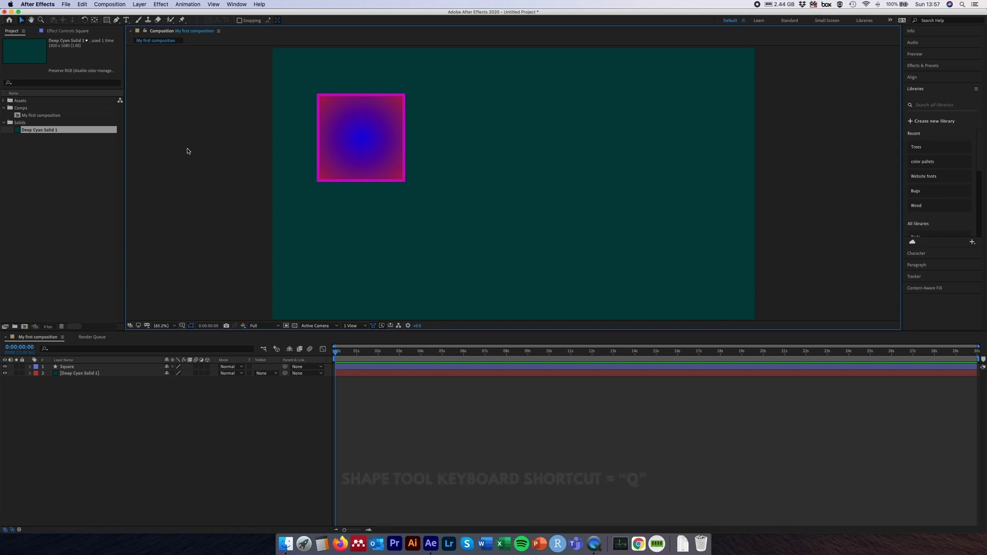
{"action": "left_click", "coordinate": [107, 21]}
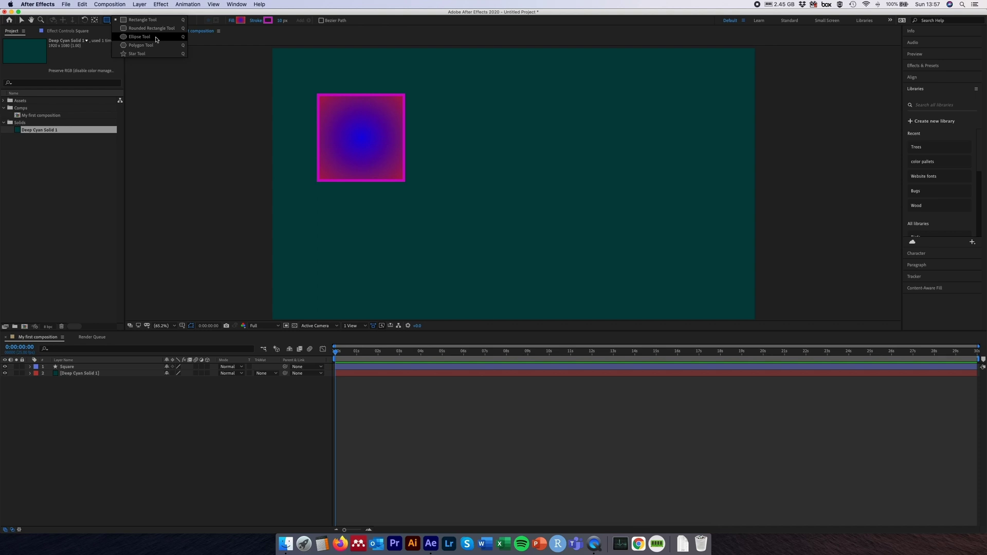
{"action": "left_click", "coordinate": [156, 38]}
{"action": "left_click_drag", "start_coordinate": [509, 95], "coordinate": [597, 185]}
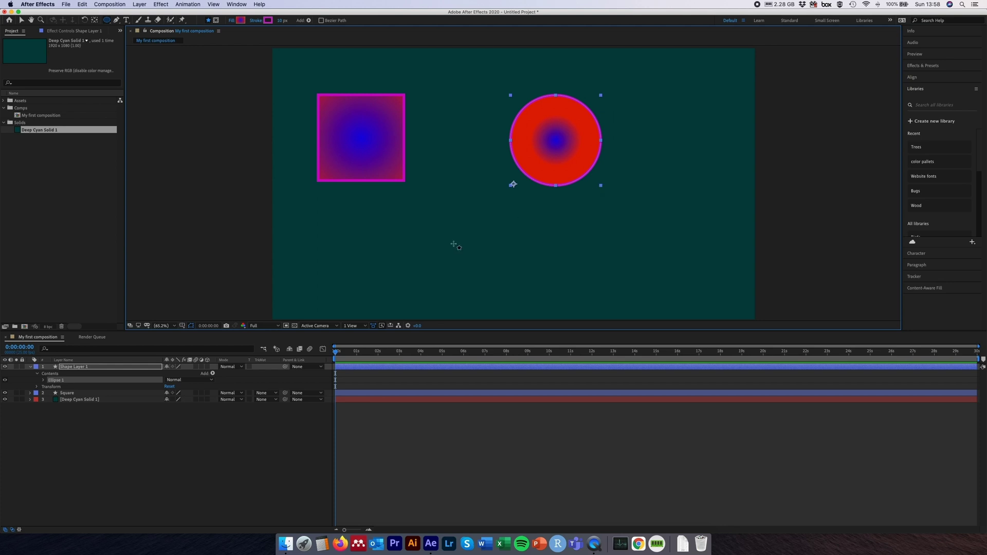
Rename the new circle's shape layer as Cicle.
{"action": "left_click", "coordinate": [106, 368]}
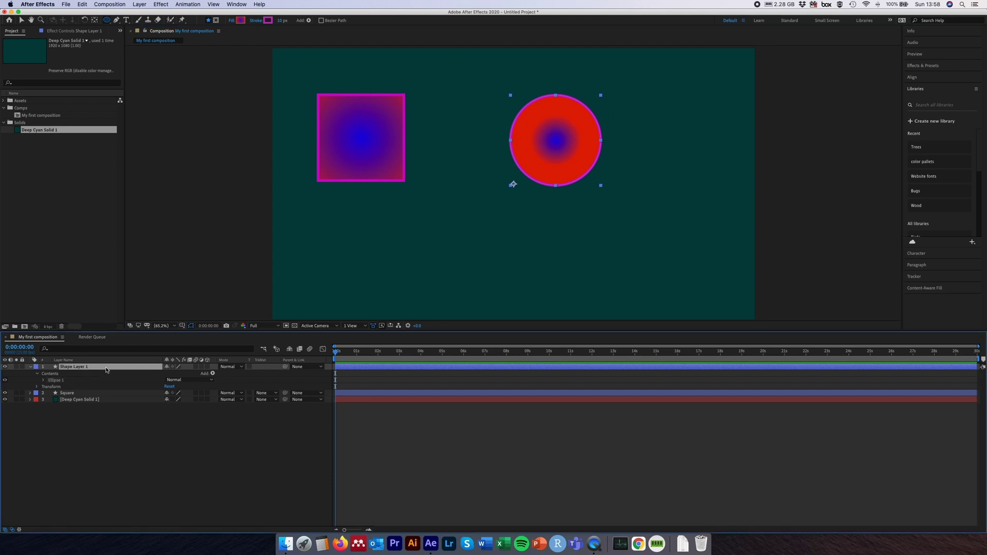
{"action": "right_click", "coordinate": [92, 369]}
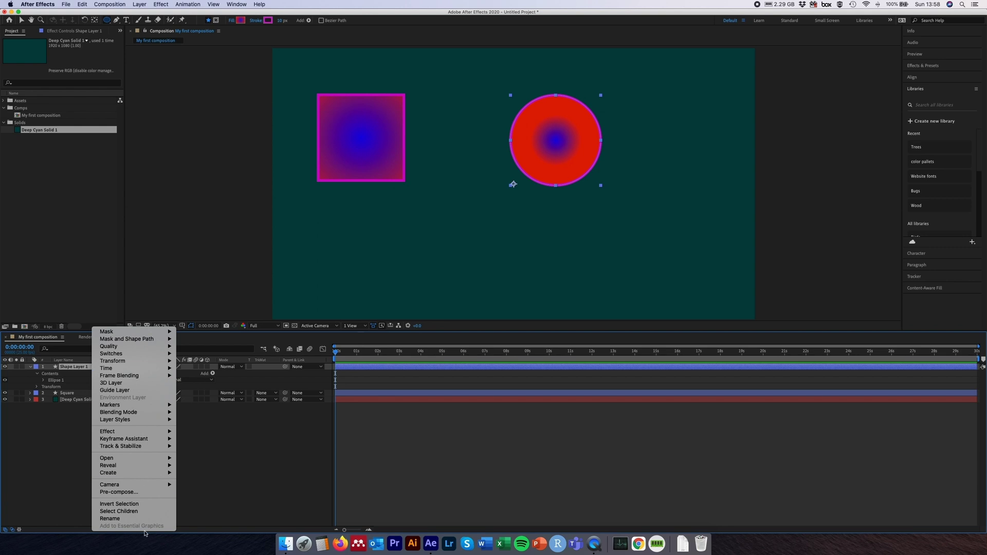
{"action": "left_click", "coordinate": [134, 519]}
{"action": "type", "text": "Cicle"}
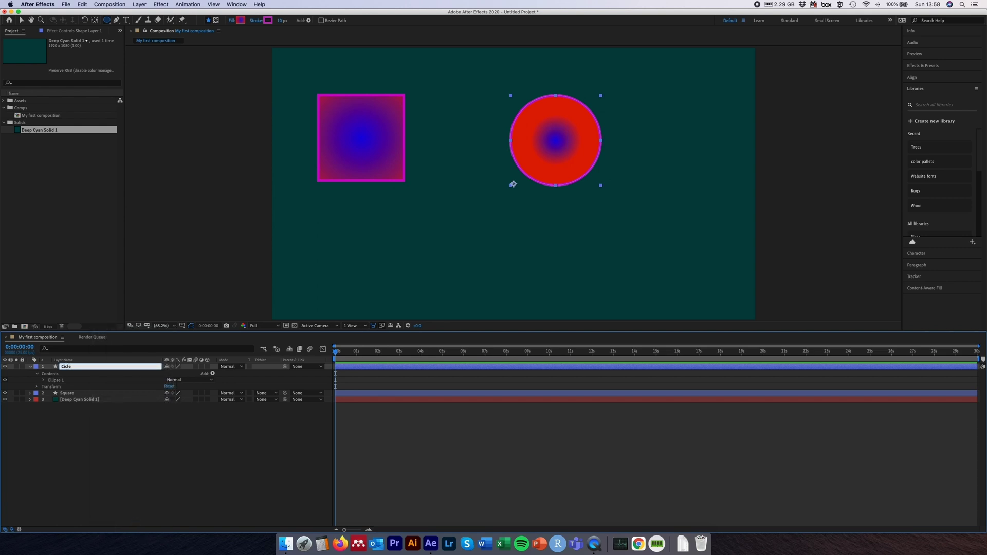
{"action": "key", "text": "Return"}
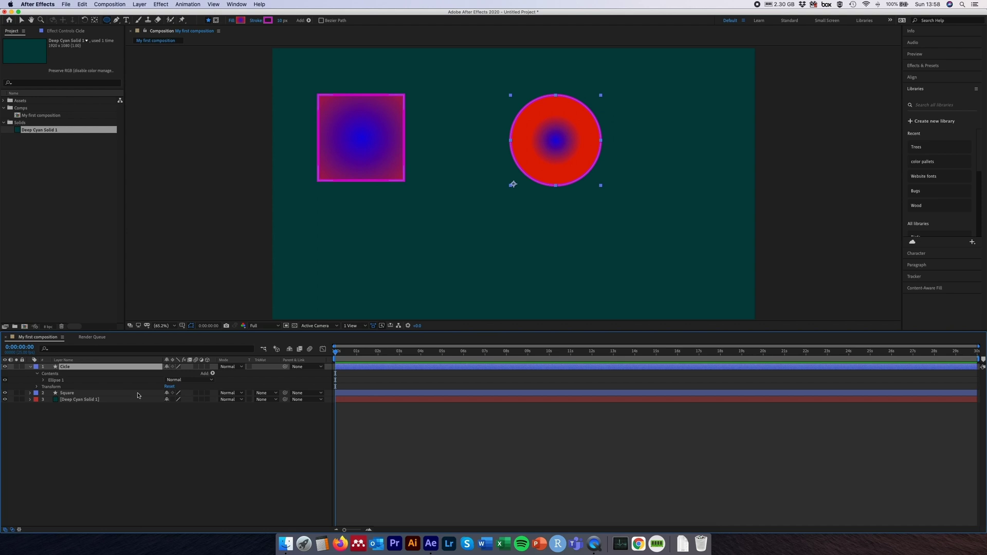
Give the circle a Solid Color fill and a near-white FDFBFD stroke.
{"action": "left_click", "coordinate": [231, 25]}
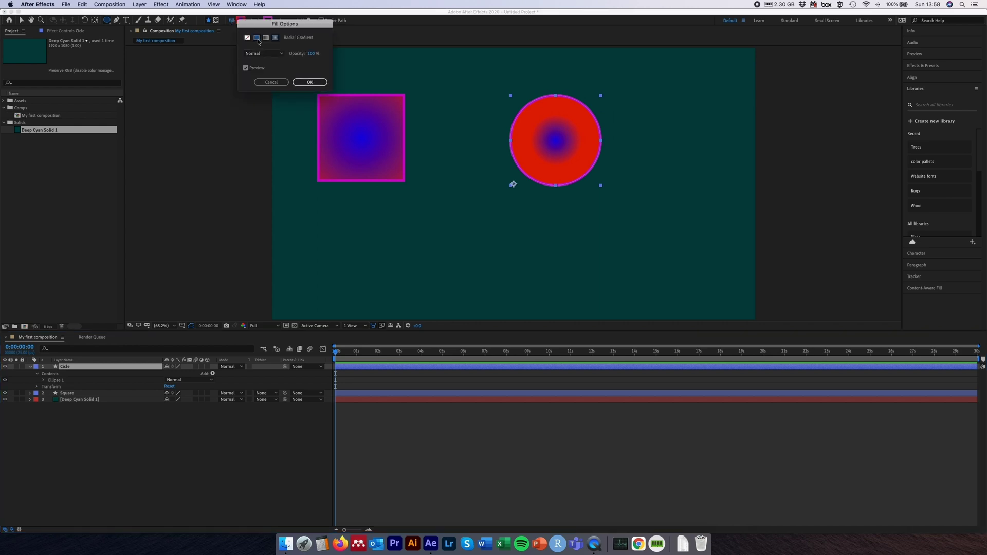
{"action": "left_click", "coordinate": [256, 37]}
{"action": "left_click", "coordinate": [310, 82]}
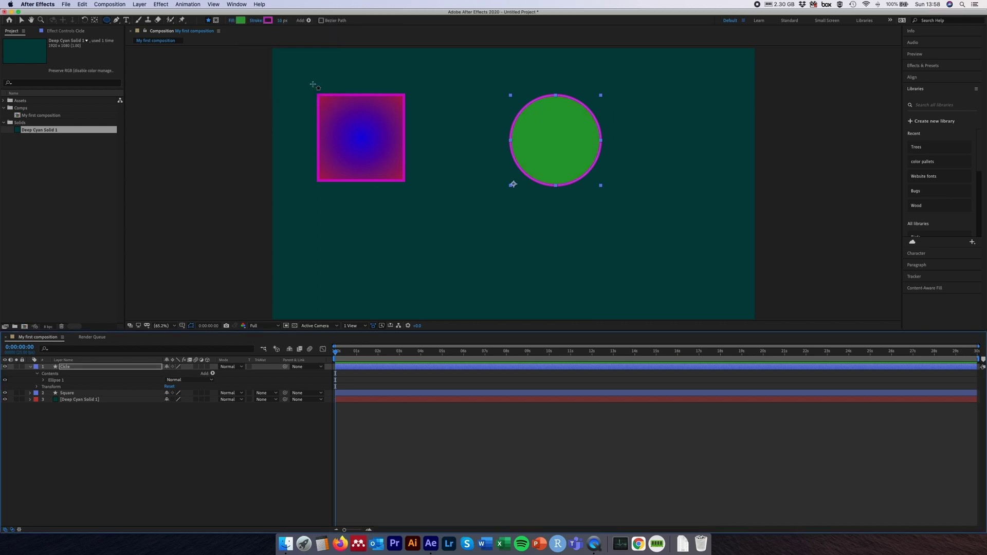
{"action": "left_click", "coordinate": [270, 23]}
{"action": "left_click", "coordinate": [163, 39]}
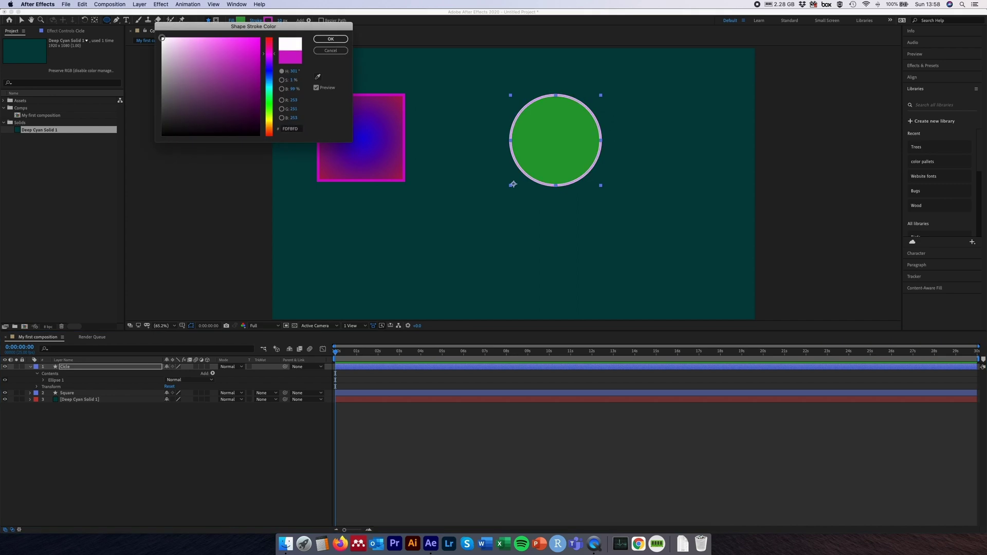
{"action": "left_click", "coordinate": [337, 40]}
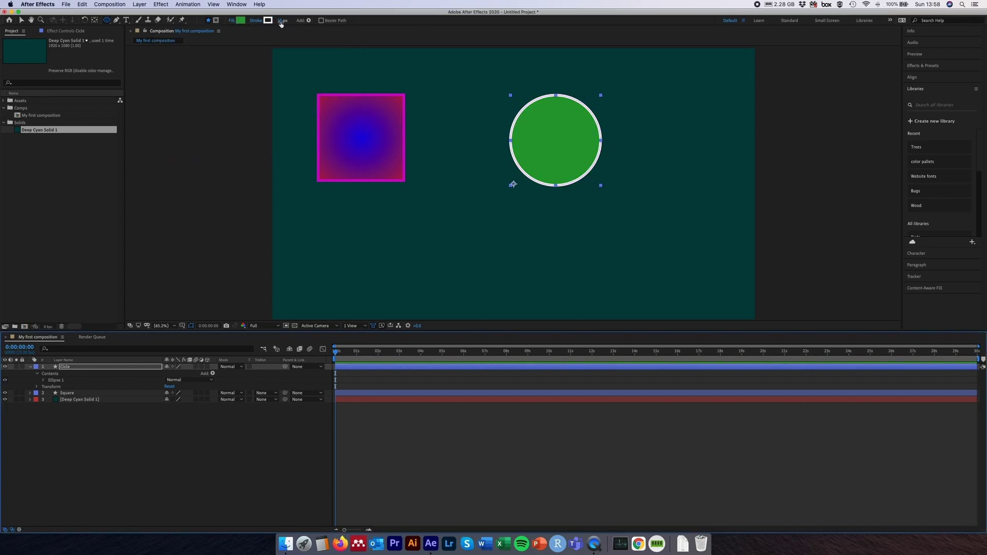
Draw a second, similarly sized circle to the right of the first one within the same Cicle layer.
{"action": "left_click", "coordinate": [76, 394]}
{"action": "left_click", "coordinate": [77, 368]}
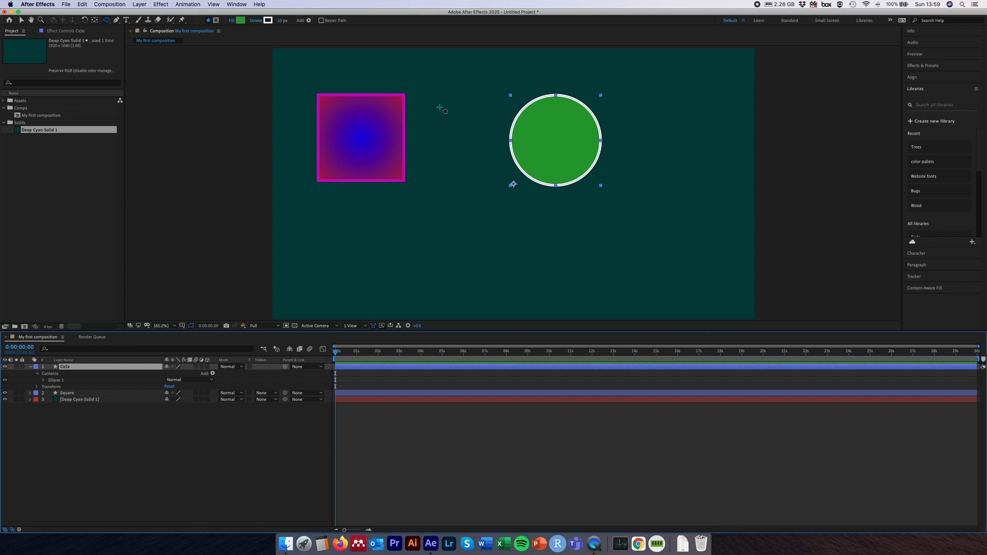
{"action": "mouse_move", "coordinate": [631, 94]}
{"action": "left_mouse_down"}
{"action": "mouse_move", "coordinate": [732, 195]}
{"action": "mouse_move", "coordinate": [720, 189]}
{"action": "left_mouse_up"}
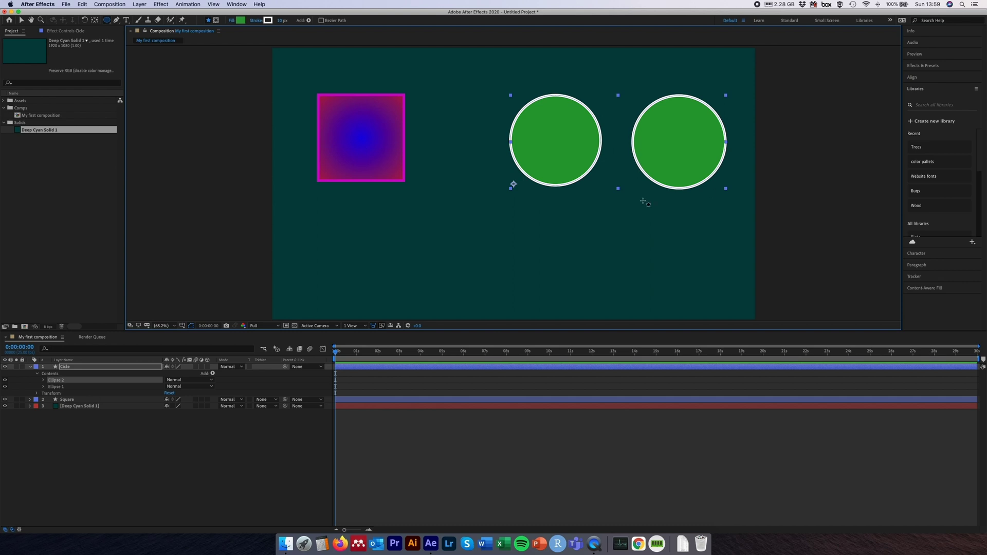
Select the whole Cicle layer and move both circles together slightly to the left with the Selection tool.
{"action": "left_click", "coordinate": [73, 369]}
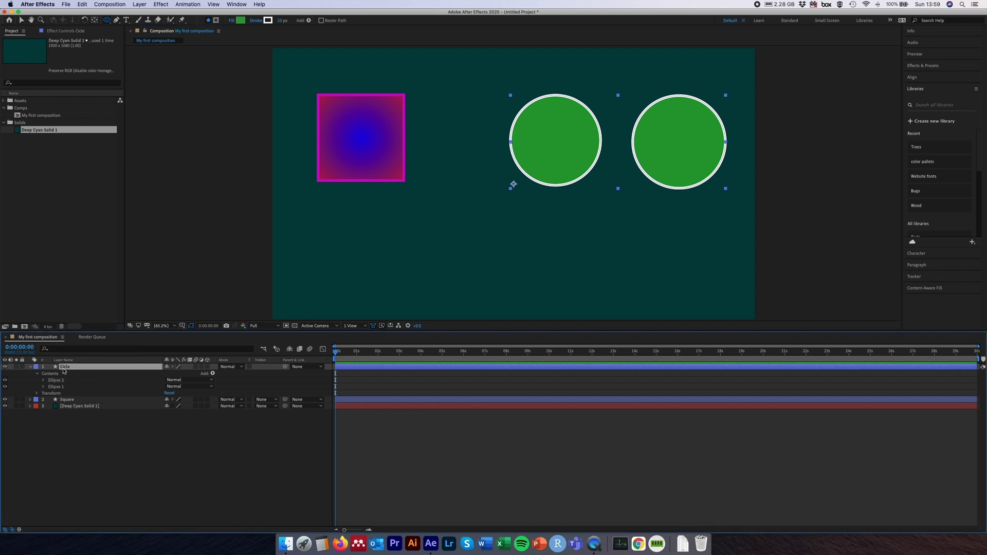
{"action": "left_click", "coordinate": [65, 388]}
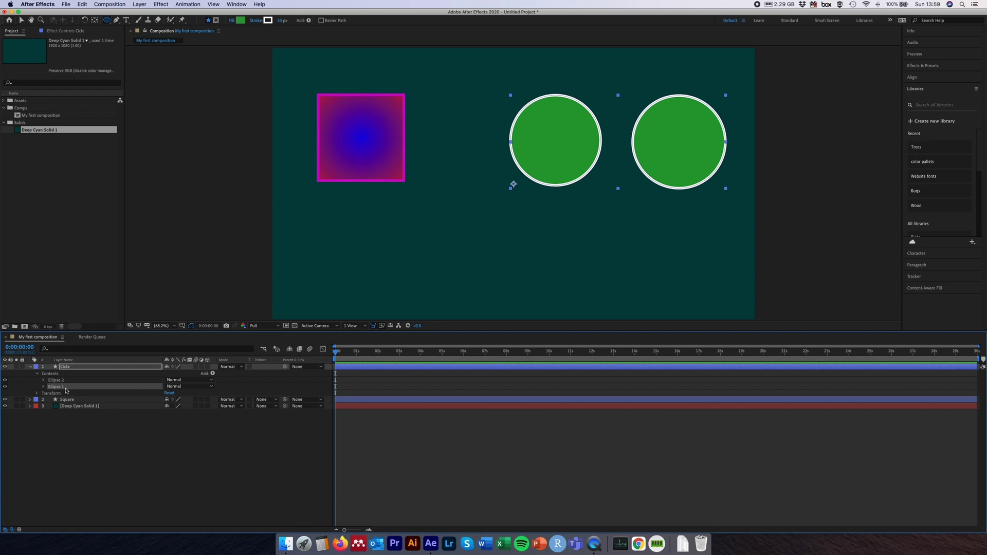
{"action": "left_click", "coordinate": [100, 369]}
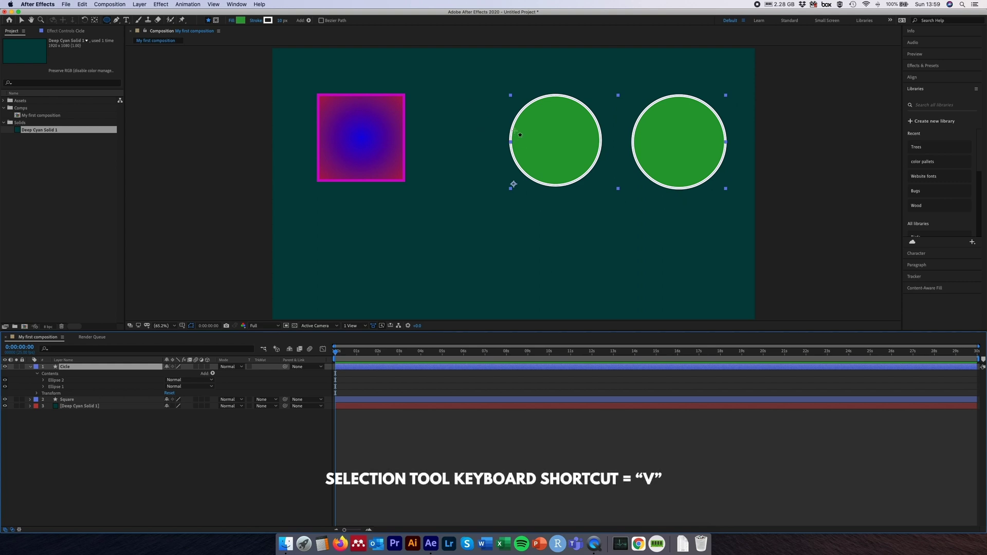
{"action": "key", "text": "v"}
{"action": "left_click_drag", "start_coordinate": [594, 143], "coordinate": [572, 137]}
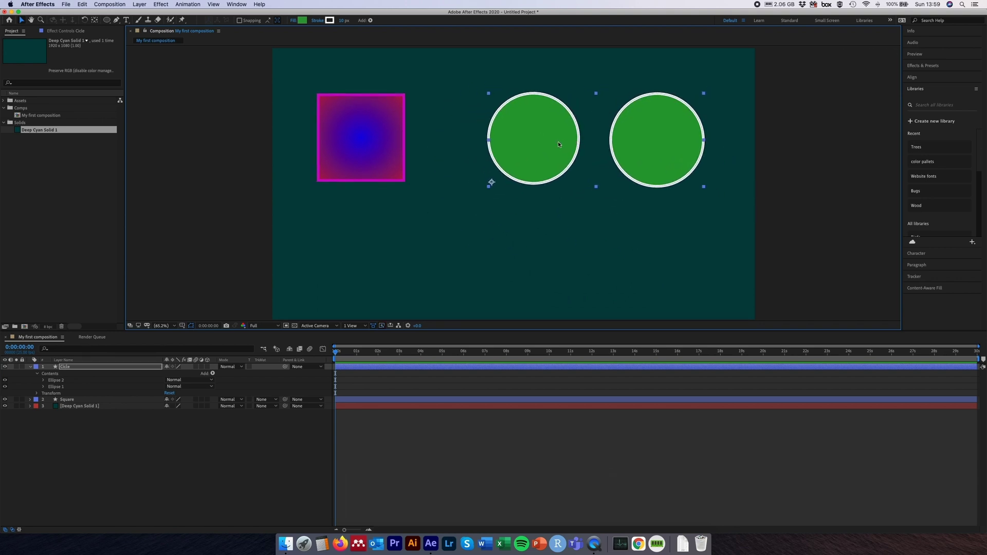
Move the second circle on its own slightly right, and shift the whole Cicle layer slightly left and up.
{"action": "double_click", "coordinate": [515, 138]}
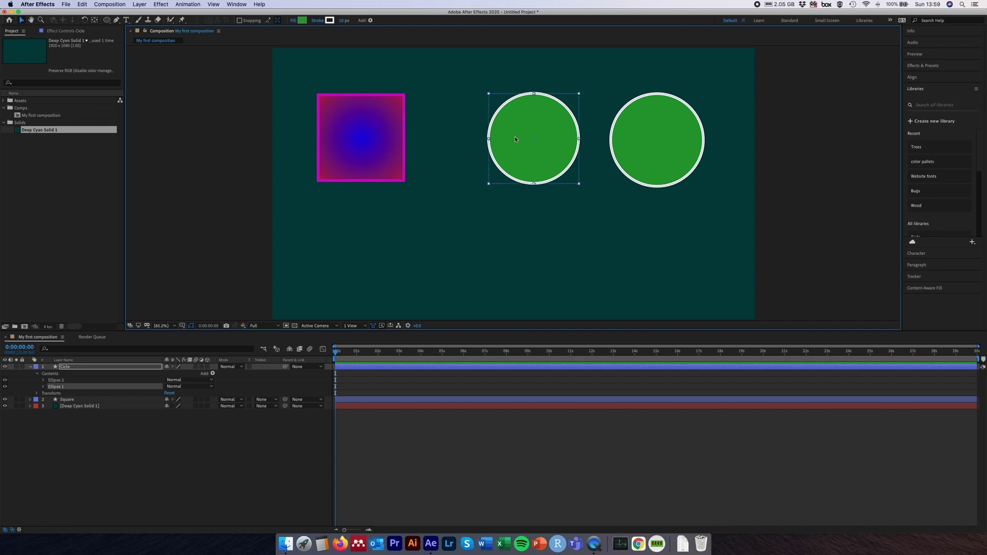
{"action": "left_click", "coordinate": [667, 135]}
{"action": "mouse_move", "coordinate": [668, 128]}
{"action": "left_mouse_down"}
{"action": "mouse_move", "coordinate": [672, 176]}
{"action": "mouse_move", "coordinate": [688, 167]}
{"action": "mouse_move", "coordinate": [673, 110]}
{"action": "mouse_move", "coordinate": [680, 126]}
{"action": "left_mouse_up"}
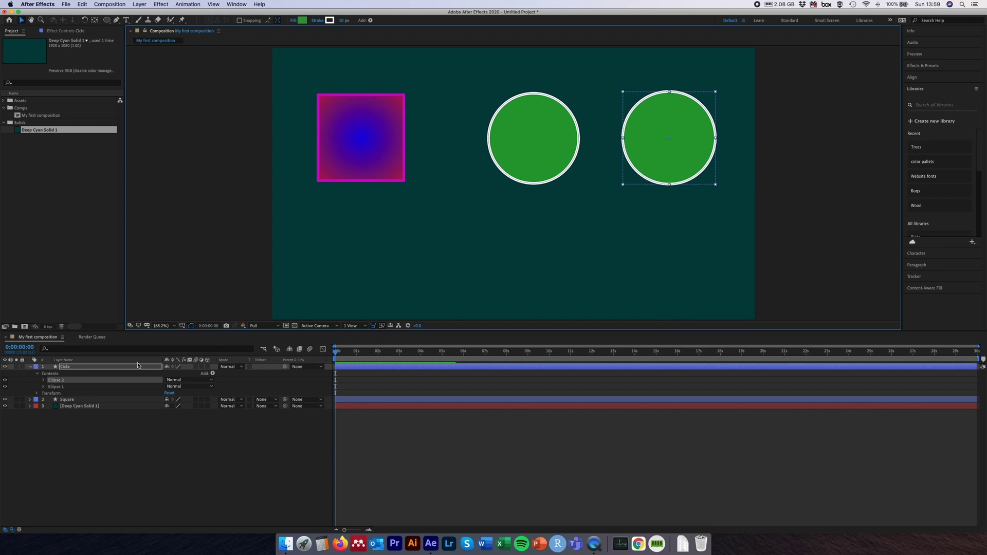
{"action": "left_click", "coordinate": [82, 366]}
{"action": "mouse_move", "coordinate": [556, 151]}
{"action": "left_mouse_down"}
{"action": "mouse_move", "coordinate": [551, 202]}
{"action": "mouse_move", "coordinate": [509, 138]}
{"action": "mouse_move", "coordinate": [539, 216]}
{"action": "mouse_move", "coordinate": [537, 147]}
{"action": "mouse_move", "coordinate": [548, 147]}
{"action": "left_mouse_up"}
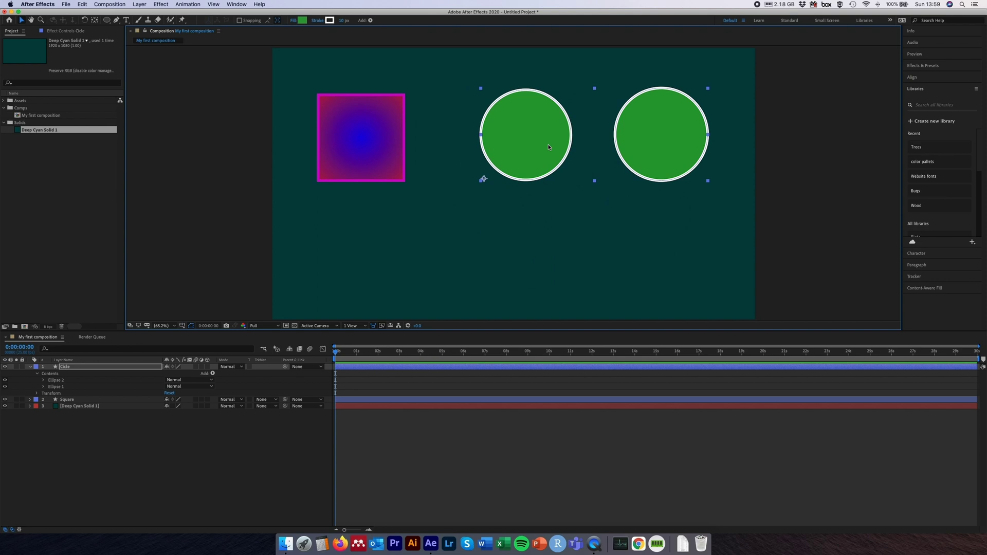
Delete the square, undo and redo the deletion twice, and undo it again to restore the square.
{"action": "left_click", "coordinate": [367, 154]}
{"action": "key", "text": "Delete"}
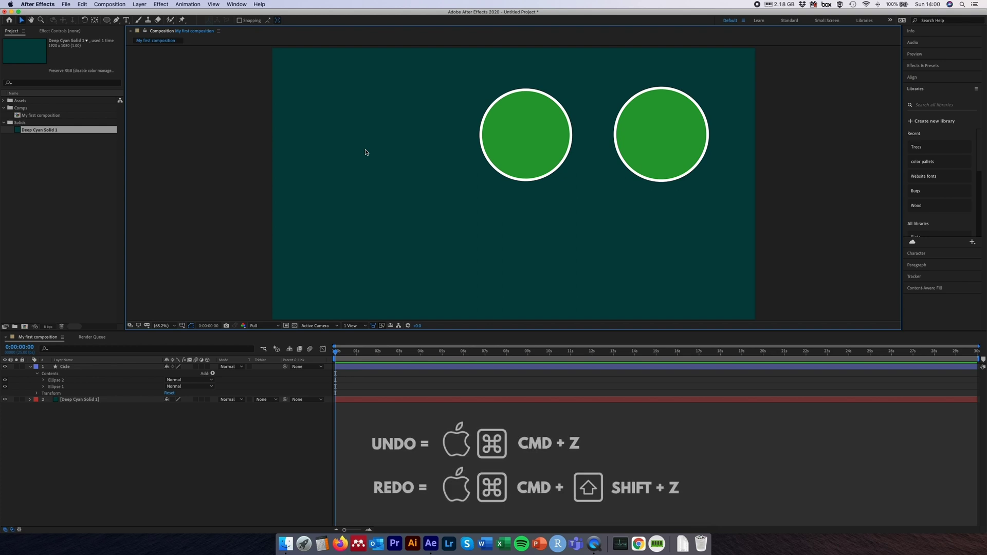
{"action": "key", "text": "cmd+z"}
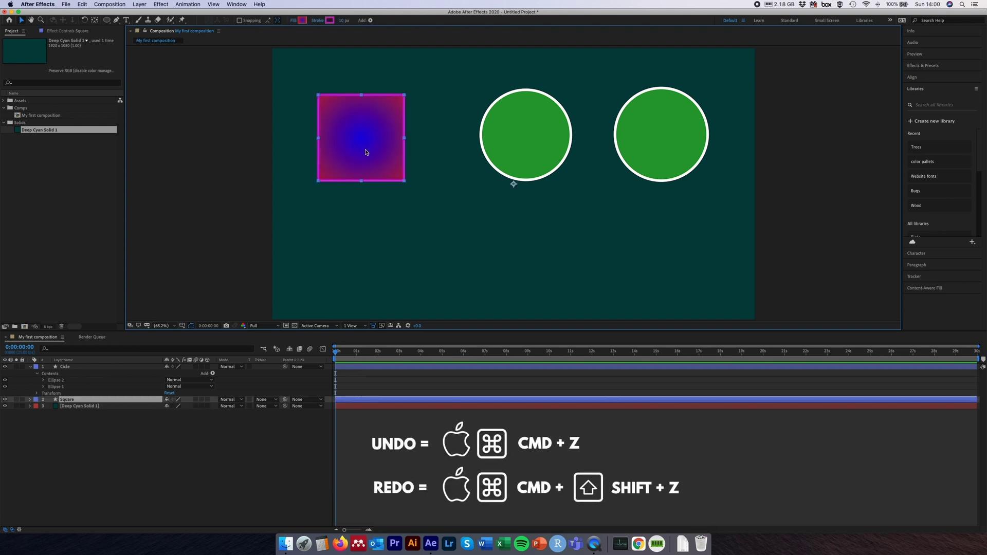
{"action": "key", "text": "super+shift+z"}
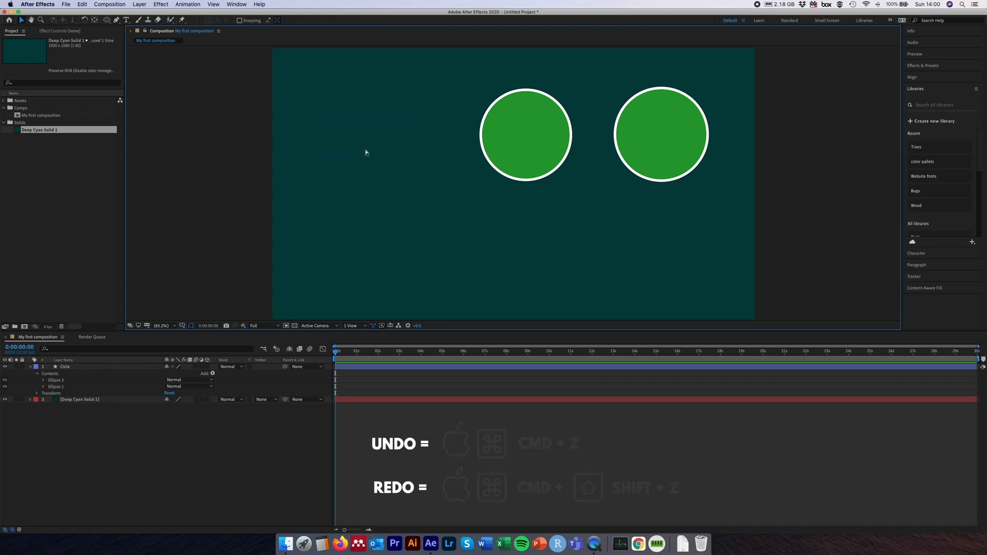
{"action": "key", "text": "super+z"}
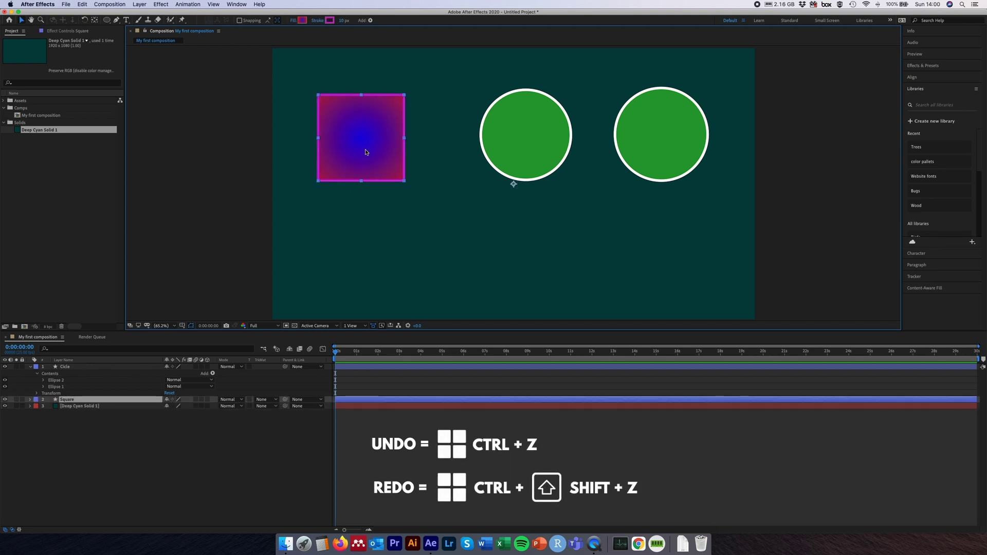
{"action": "key", "text": "super+shift+z"}
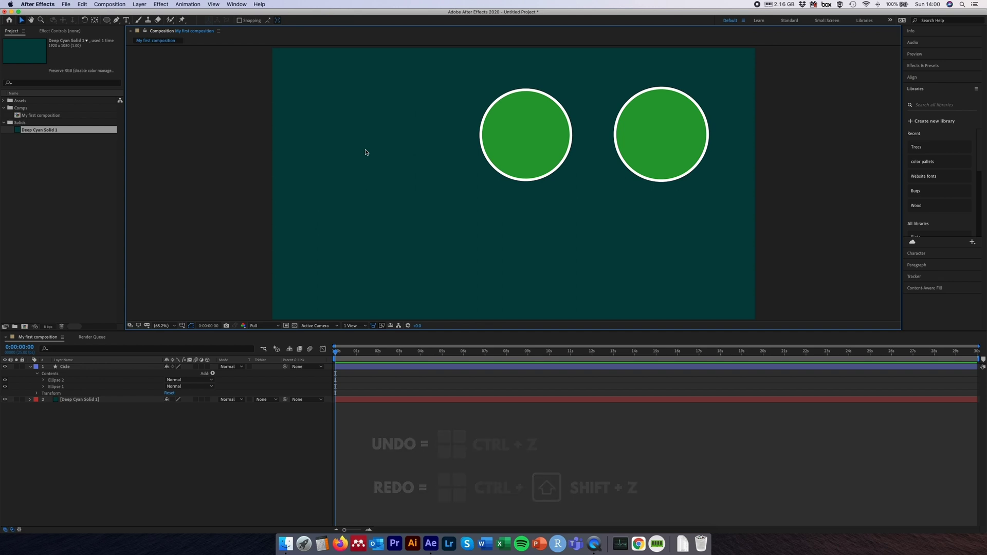
{"action": "key", "text": "super+z"}
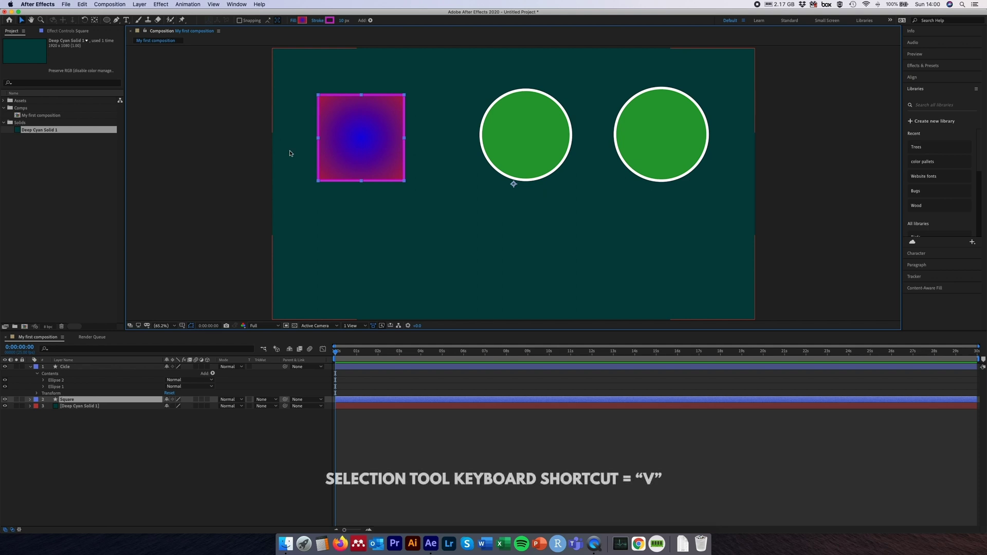
Draw a star on a new shape layer with the Star Tool, between the square and the circles, outer radius about 174 px.
{"action": "left_click", "coordinate": [172, 153]}
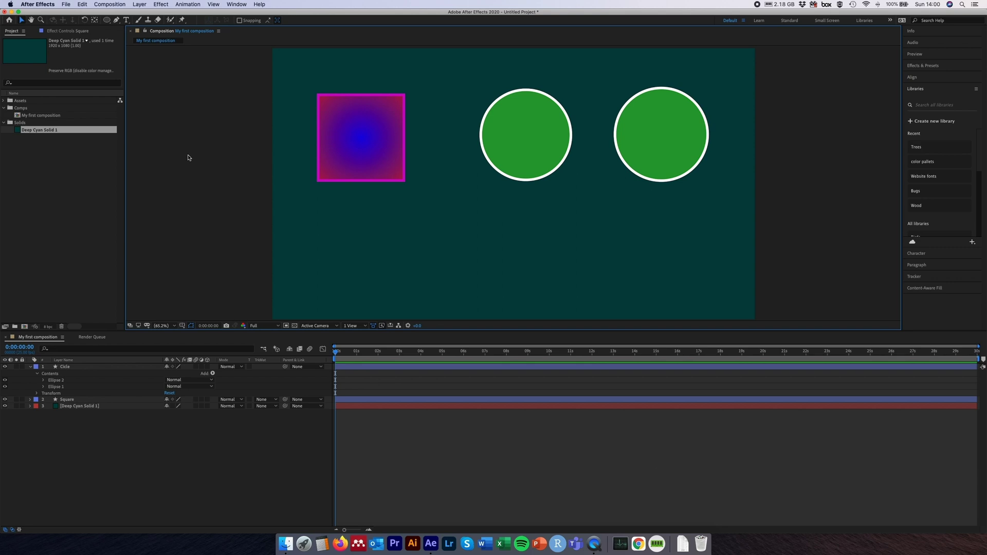
{"action": "left_click", "coordinate": [107, 22]}
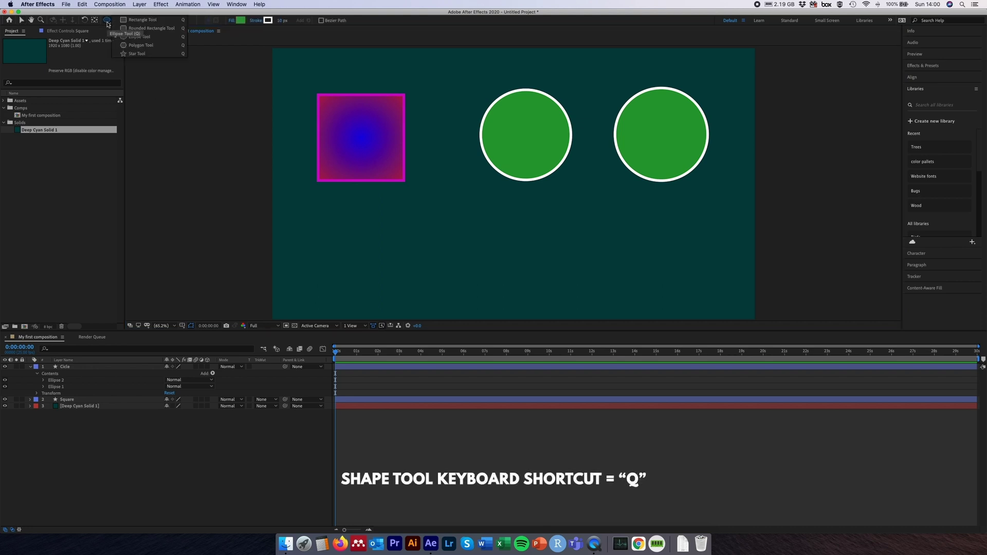
{"action": "left_click", "coordinate": [137, 53]}
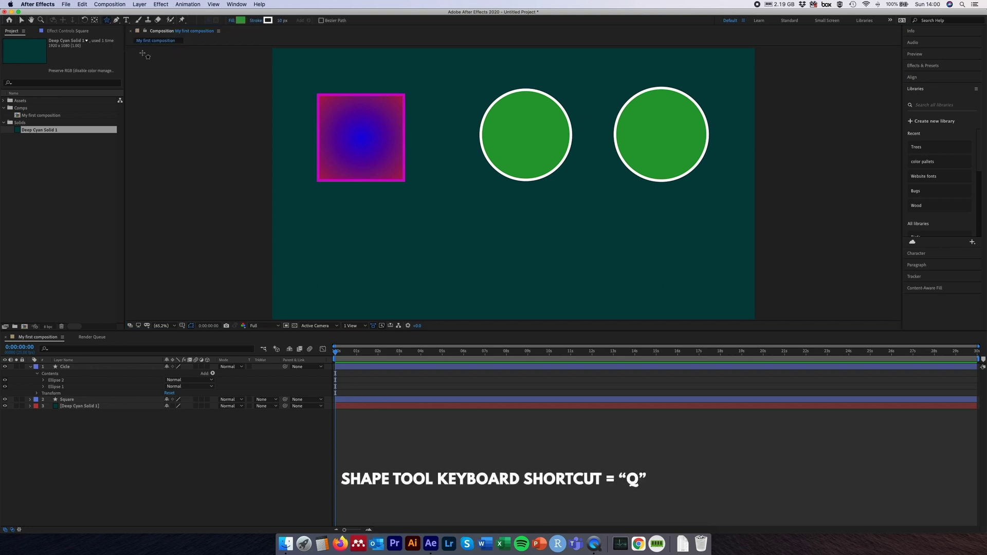
{"action": "left_click_drag", "start_coordinate": [443, 210], "coordinate": [455, 237]}
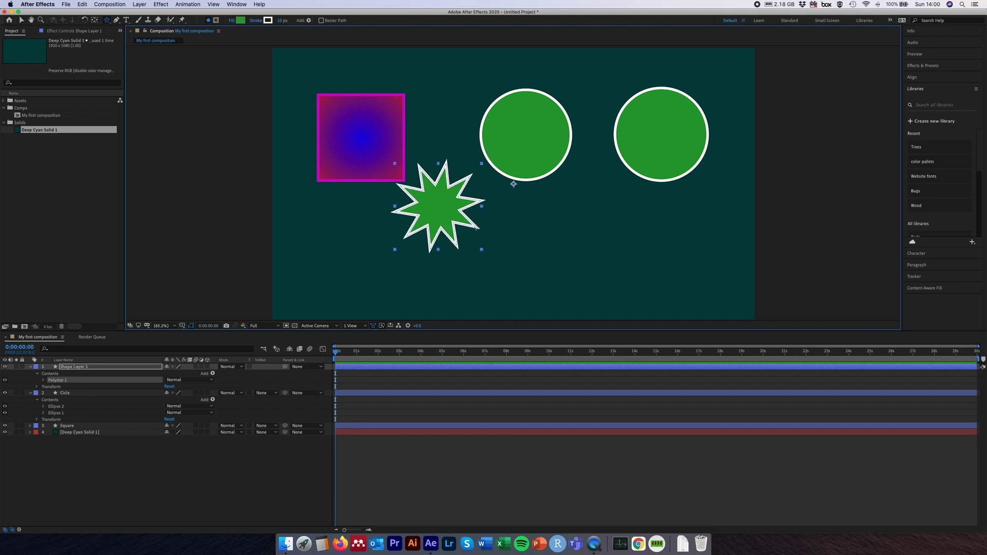
While still drawing the star, raise its number of points to 53 and shift it slightly down and to the right.
{"action": "key", "text": "Down"}
{"action": "left_click_drag", "start_coordinate": [477, 227], "coordinate": [477, 227]}
{"action": "key", "text": "Down"}
{"action": "key", "text": "Down"}
{"action": "key", "text": "Up"}
{"action": "key", "text": "Up"}
{"action": "key", "text": "Up"}
{"action": "key", "text": "Up"}
{"action": "key", "text": "Up"}
{"action": "key", "text": "Up"}
{"action": "key", "text": "Up"}
{"action": "key", "text": "Up"}
{"action": "key", "text": "Up"}
{"action": "key", "text": "Up"}
{"action": "key", "text": "Up"}
{"action": "key", "text": "Up"}
{"action": "key", "text": "Up"}
{"action": "key", "text": "Up"}
{"action": "key", "text": "Up"}
{"action": "key", "text": "Up"}
{"action": "key", "text": "Up"}
{"action": "key", "text": "Up"}
{"action": "key", "text": "Up"}
{"action": "key", "text": "Up"}
{"action": "key", "text": "Up"}
{"action": "key", "text": "Up"}
{"action": "key", "text": "Up"}
{"action": "key", "text": "Up"}
{"action": "key", "text": "Up"}
{"action": "key", "text": "Up"}
{"action": "key", "text": "Up"}
{"action": "key", "text": "Up"}
{"action": "key", "text": "Up"}
{"action": "key", "text": "Up"}
{"action": "key", "text": "Up"}
{"action": "key", "text": "Up"}
{"action": "key", "text": "Up"}
{"action": "key", "text": "Up"}
{"action": "key", "text": "Up"}
{"action": "key", "text": "Up"}
{"action": "key", "text": "Up"}
{"action": "key", "text": "Up"}
{"action": "key", "text": "Up"}
{"action": "key", "text": "Up"}
{"action": "key", "text": "Up"}
{"action": "key", "text": "Up"}
{"action": "key", "text": "Up"}
{"action": "key", "text": "Up"}
{"action": "key", "text": "Up"}
{"action": "key", "text": "Up"}
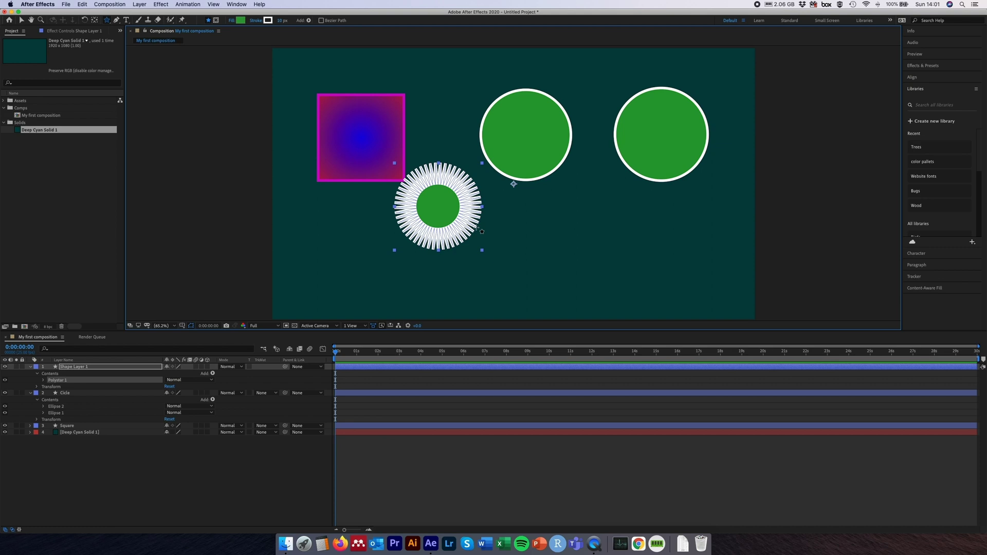
{"action": "mouse_move", "coordinate": [477, 227]}
{"action": "left_mouse_down"}
{"action": "mouse_move", "coordinate": [467, 250]}
{"action": "mouse_move", "coordinate": [499, 266]}
{"action": "mouse_move", "coordinate": [468, 258]}
{"action": "mouse_move", "coordinate": [481, 263]}
{"action": "left_mouse_up"}
Set the star's stroke width to 1 px and its fill to the blue 32459D, and deselect it.
{"action": "key", "text": "v"}
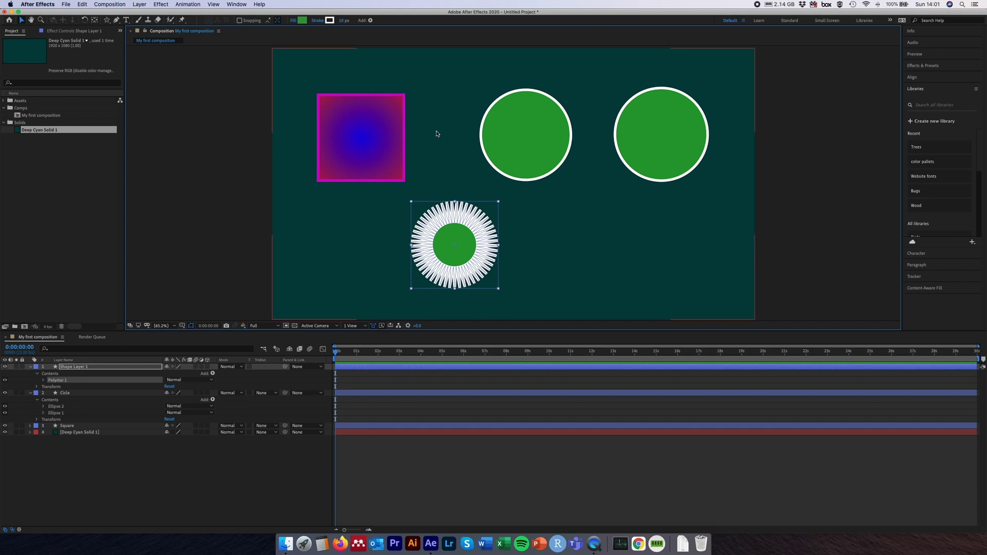
{"action": "left_click", "coordinate": [340, 21]}
{"action": "left_click_drag", "start_coordinate": [339, 22], "coordinate": [338, 22]}
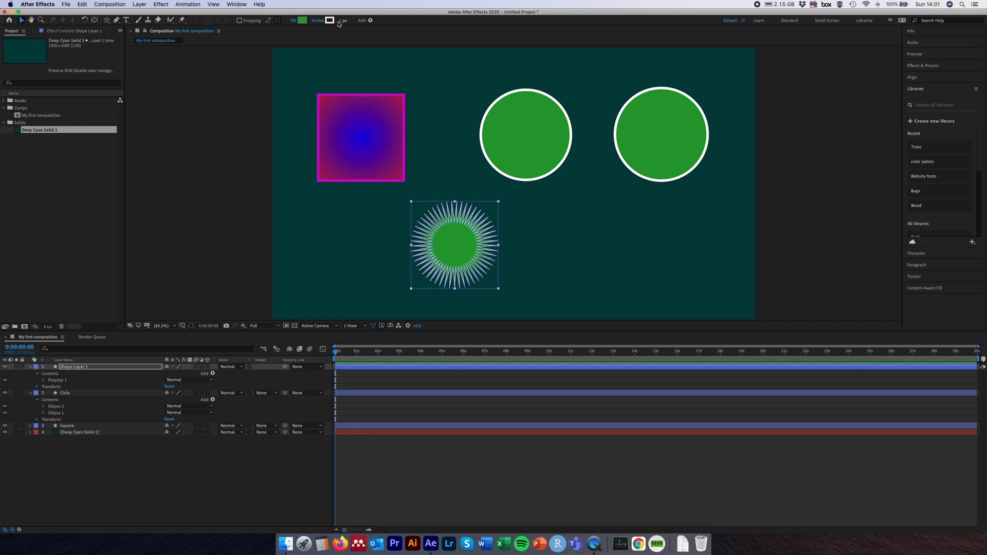
{"action": "left_click", "coordinate": [302, 21]}
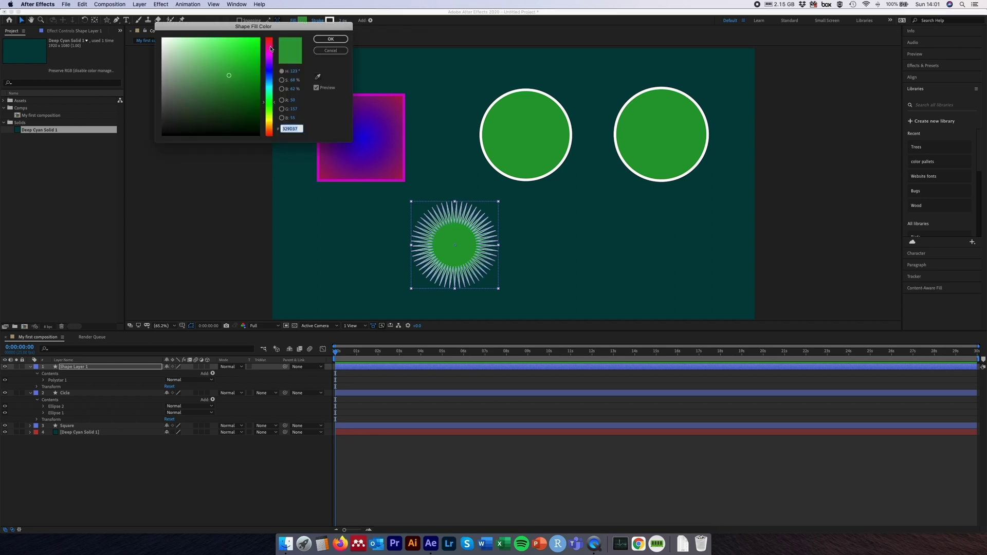
{"action": "left_click", "coordinate": [268, 74]}
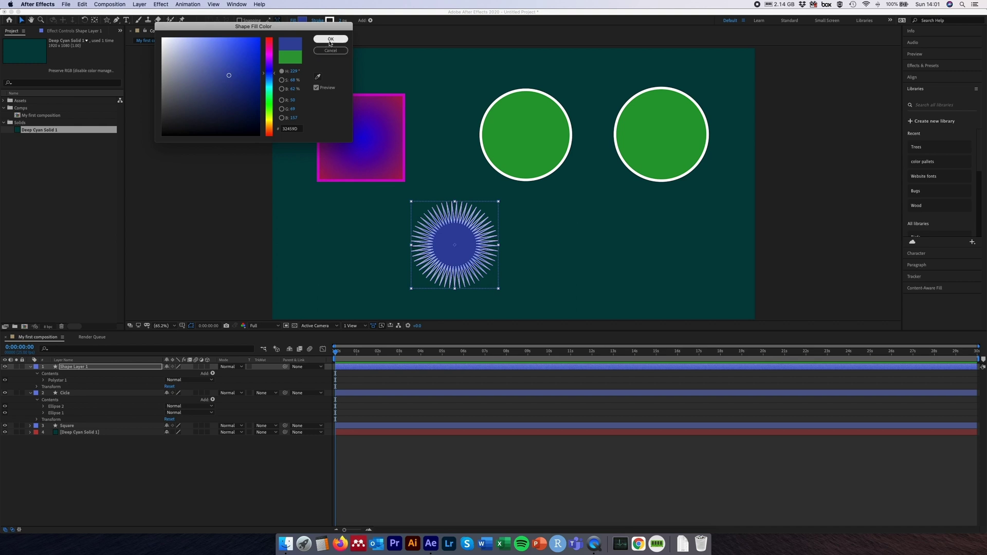
{"action": "left_click", "coordinate": [330, 39]}
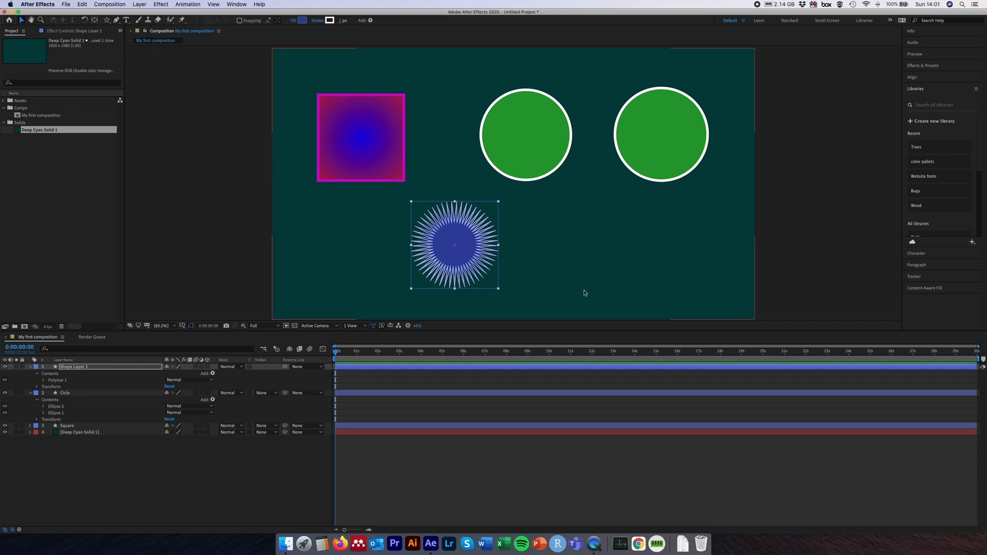
{"action": "left_click", "coordinate": [830, 225]}
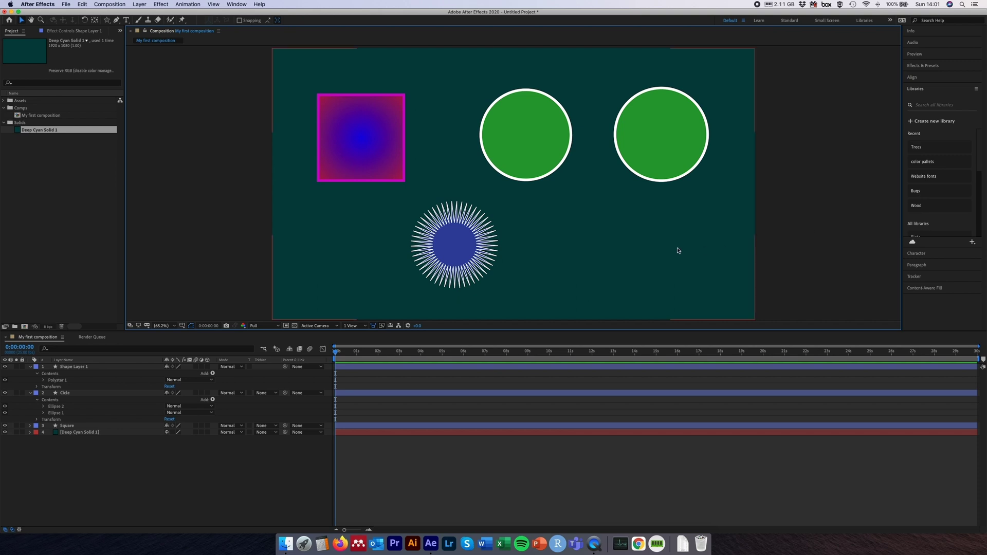
Rename the star's shape layer as Star.
{"action": "left_click", "coordinate": [497, 252]}
{"action": "left_click", "coordinate": [102, 369]}
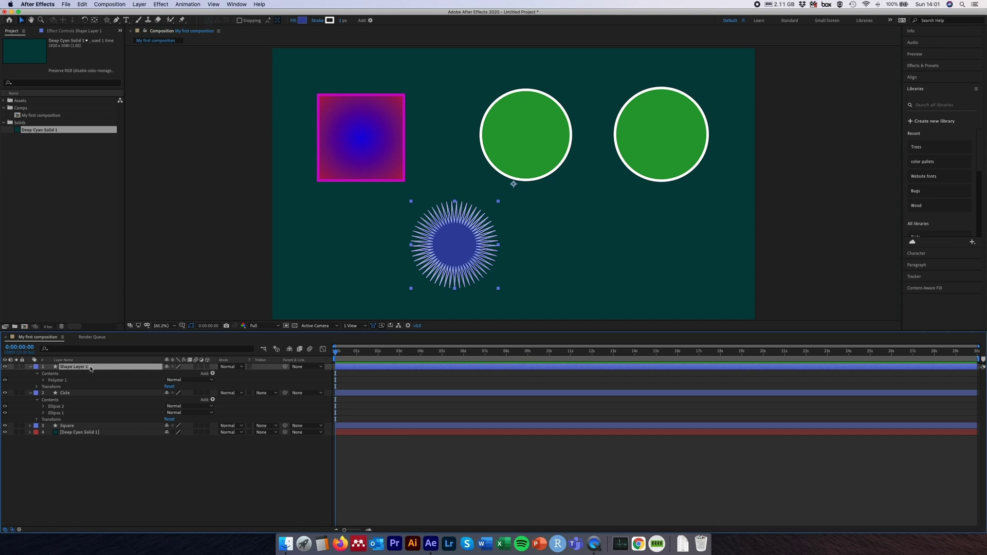
{"action": "right_click", "coordinate": [91, 368]}
{"action": "left_click", "coordinate": [118, 519]}
{"action": "type", "text": "Sta"}
{"action": "key", "text": "Return"}
Open the Polystar Path properties of the Star layer and set the number of points to 21.
{"action": "left_click", "coordinate": [50, 374]}
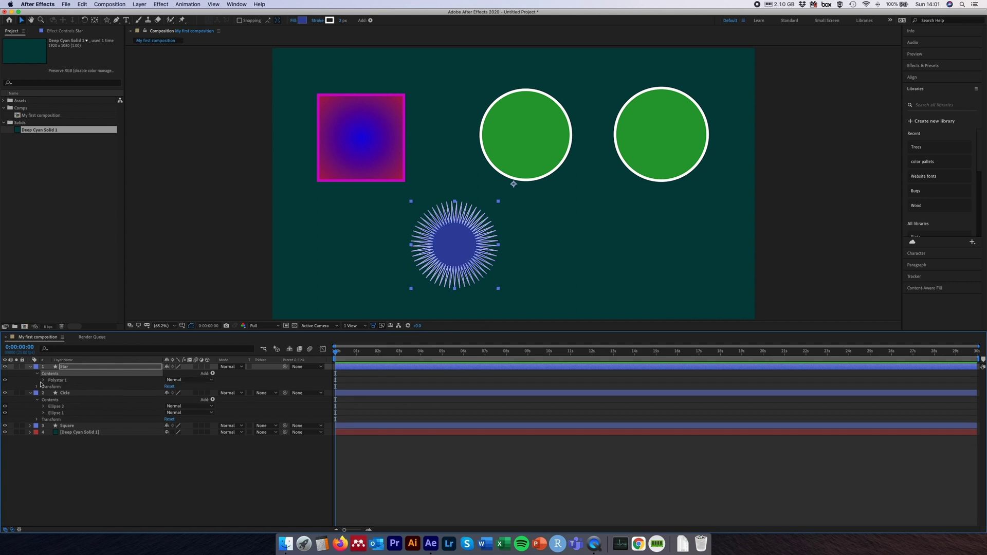
{"action": "left_click", "coordinate": [43, 380]}
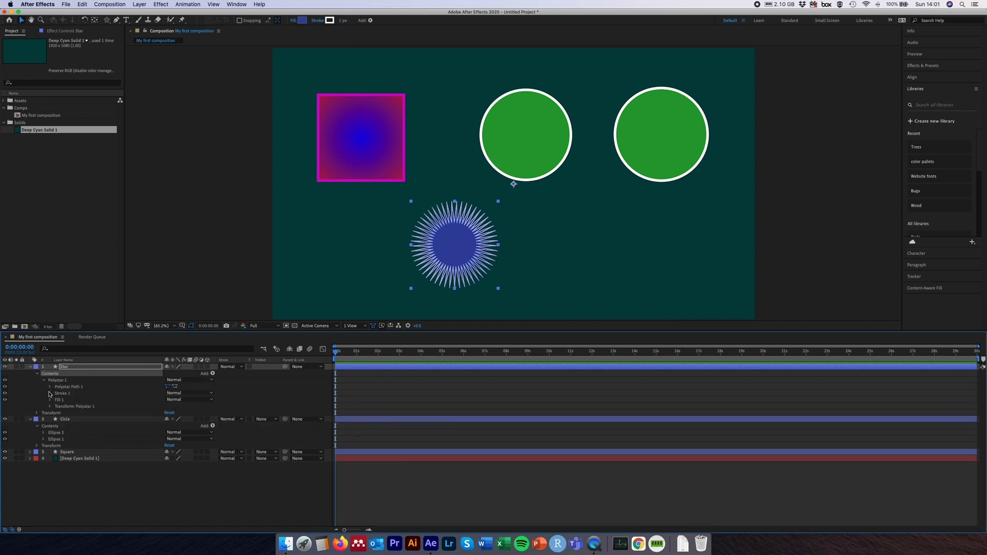
{"action": "left_click", "coordinate": [51, 387]}
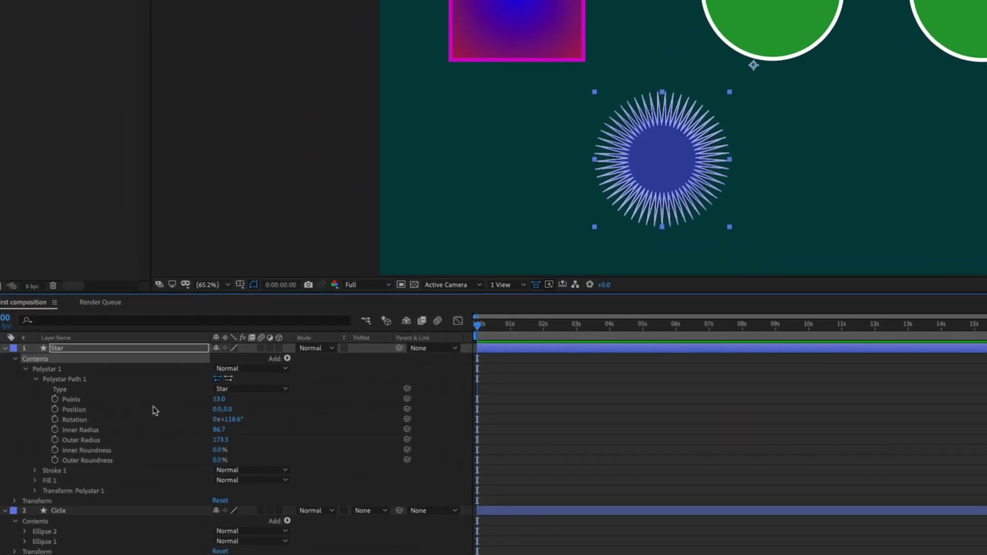
{"action": "left_click_drag", "start_coordinate": [219, 402], "coordinate": [187, 395]}
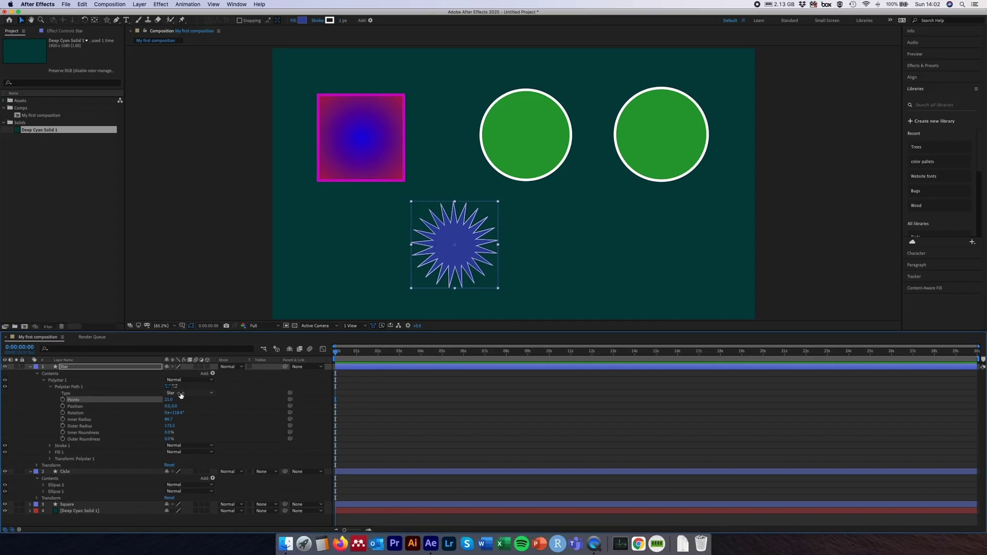
{"action": "left_click", "coordinate": [183, 196]}
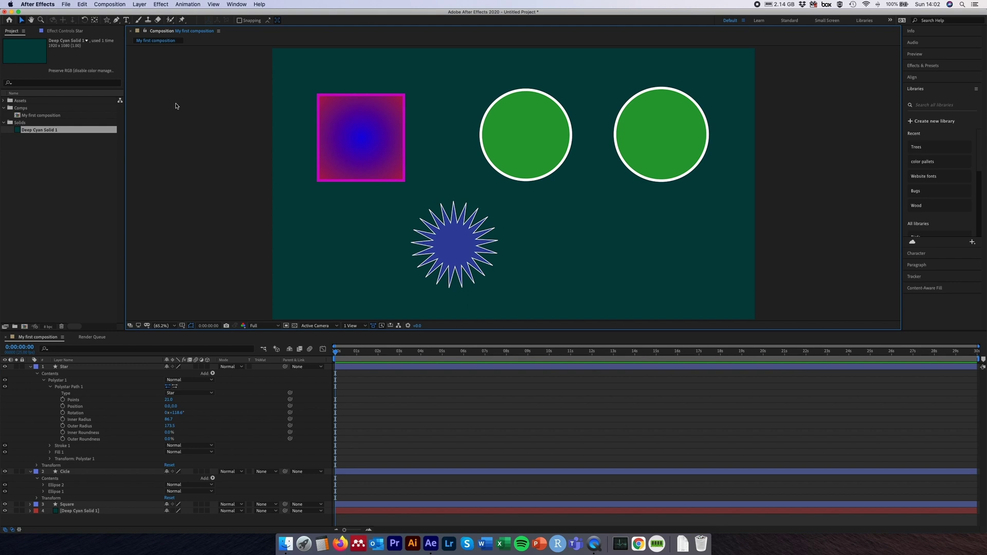
Save the project under the name New project in the After Effects folder.
{"action": "left_click", "coordinate": [65, 4]}
{"action": "mouse_move", "coordinate": [82, 79]}
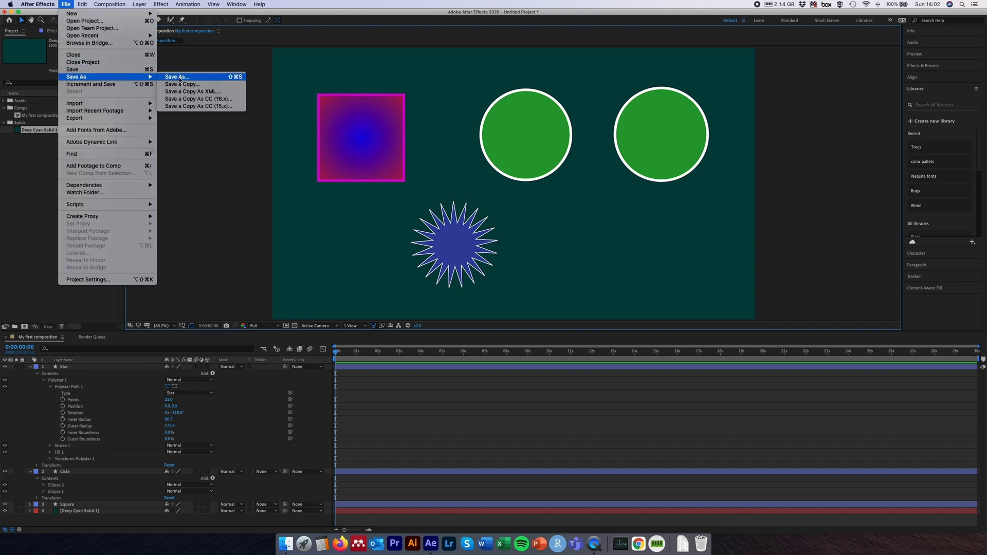
{"action": "left_click", "coordinate": [249, 134]}
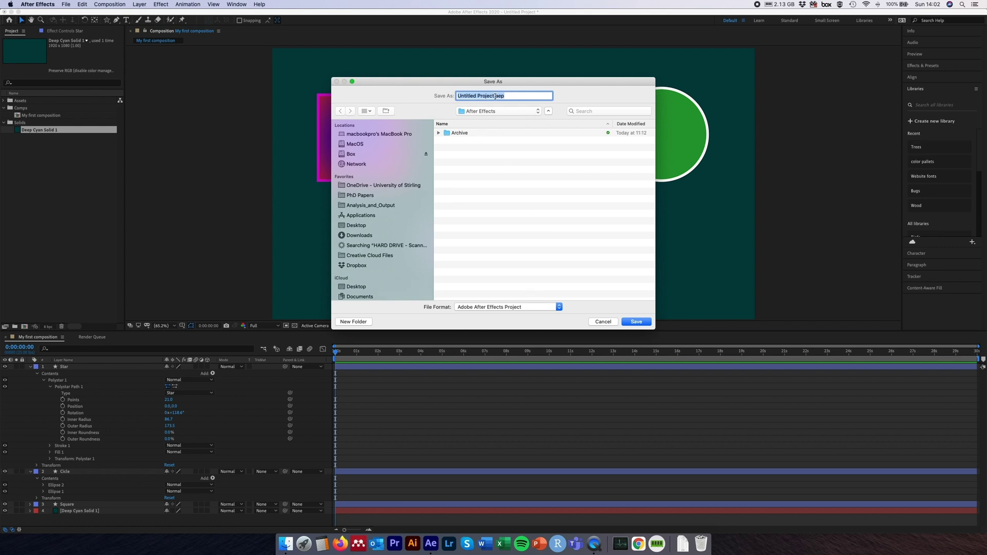
{"action": "type", "text": "Nw project"}
{"action": "left_click", "coordinate": [640, 323]}
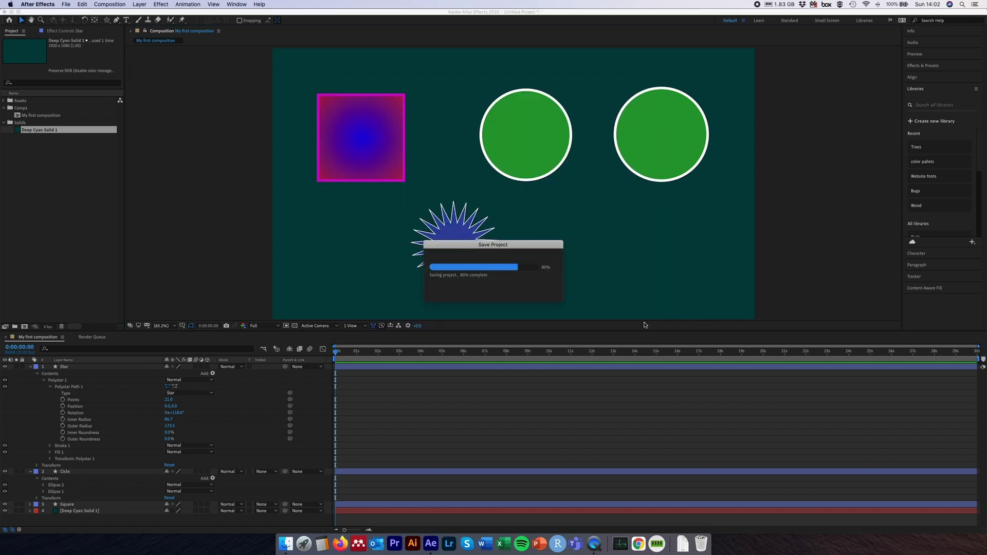